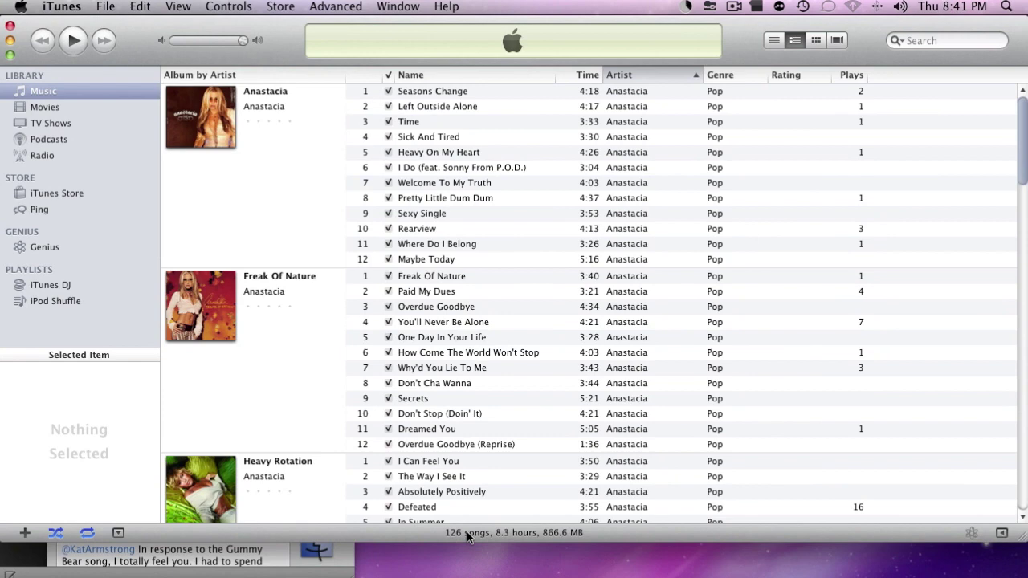
Look through the whole music library in the album list view and return to the first album
scroll(468, 432, "down", 9)
scroll(468, 432, "down", 10)
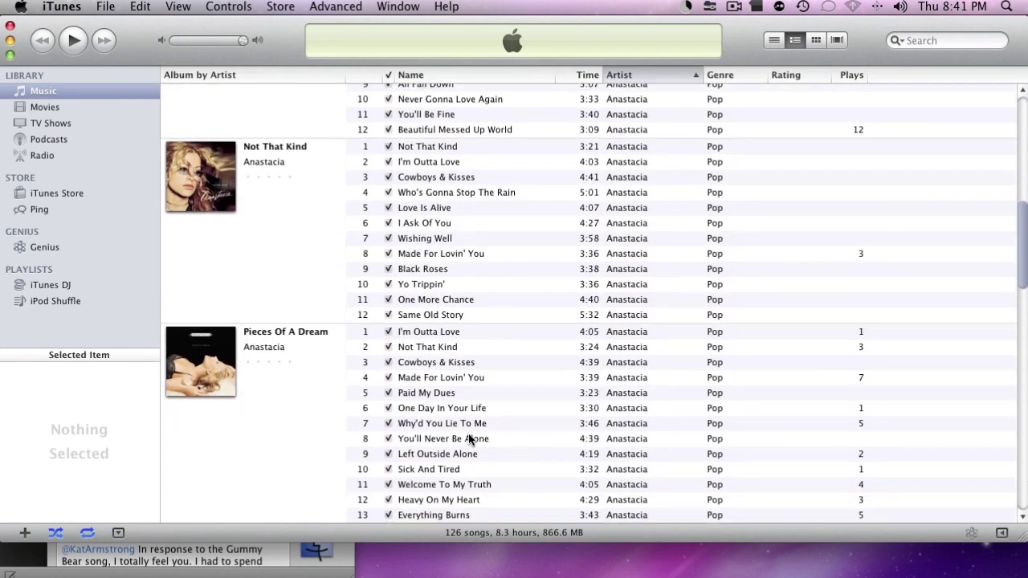
scroll(468, 432, "down", 3)
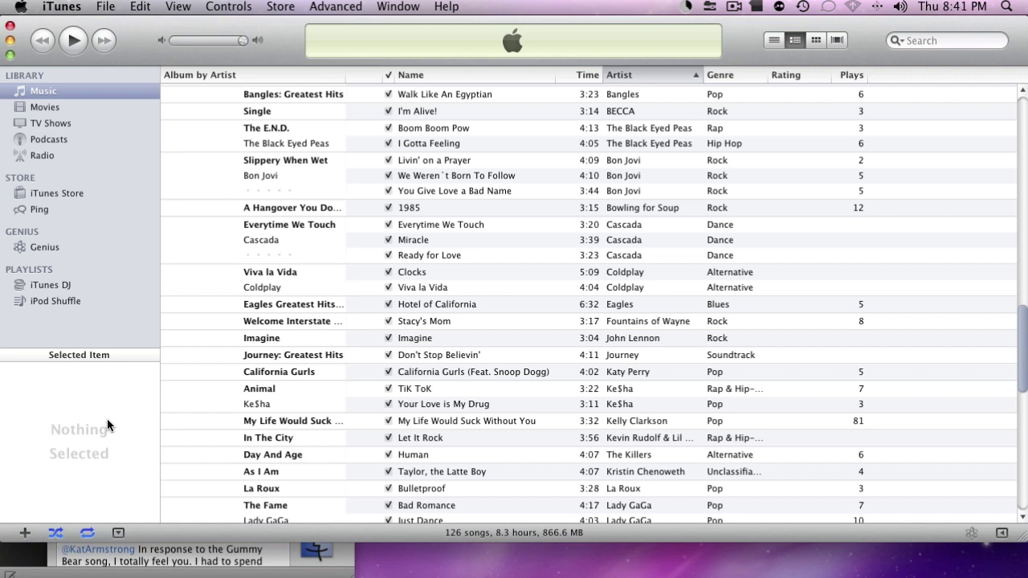
scroll(801, 116, "up", 15)
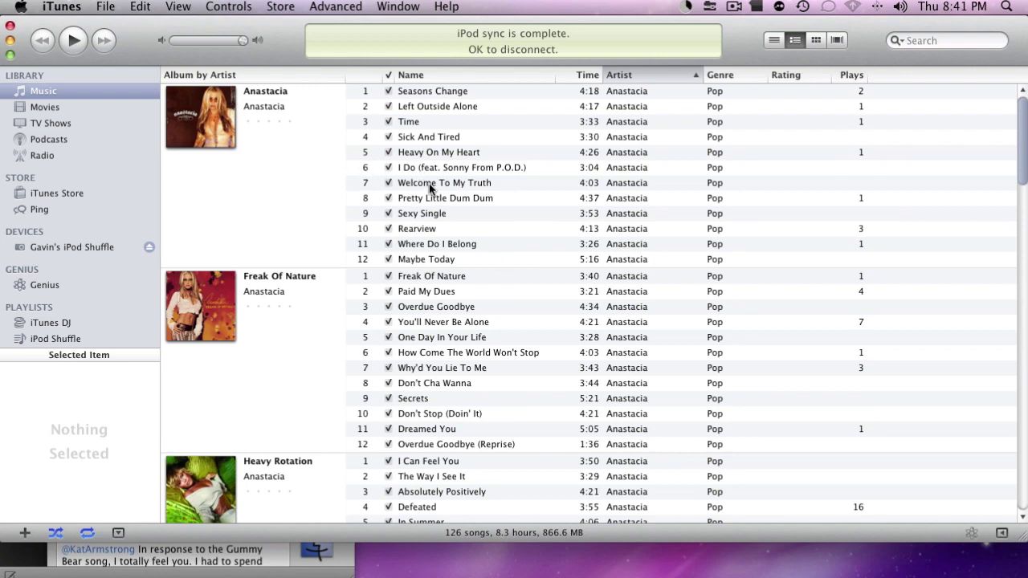
scroll(429, 186, "down", 10)
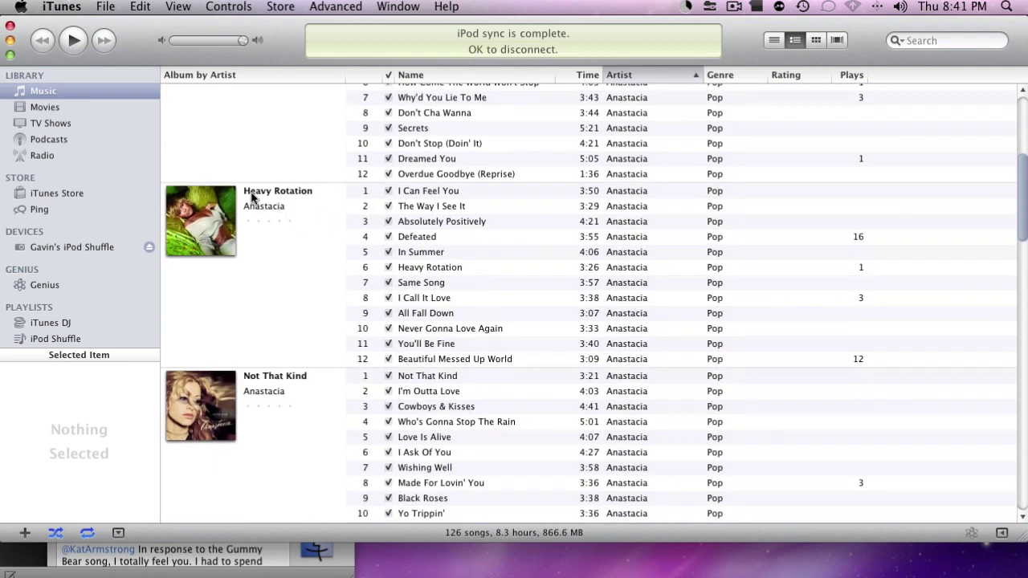
scroll(405, 296, "down", 15)
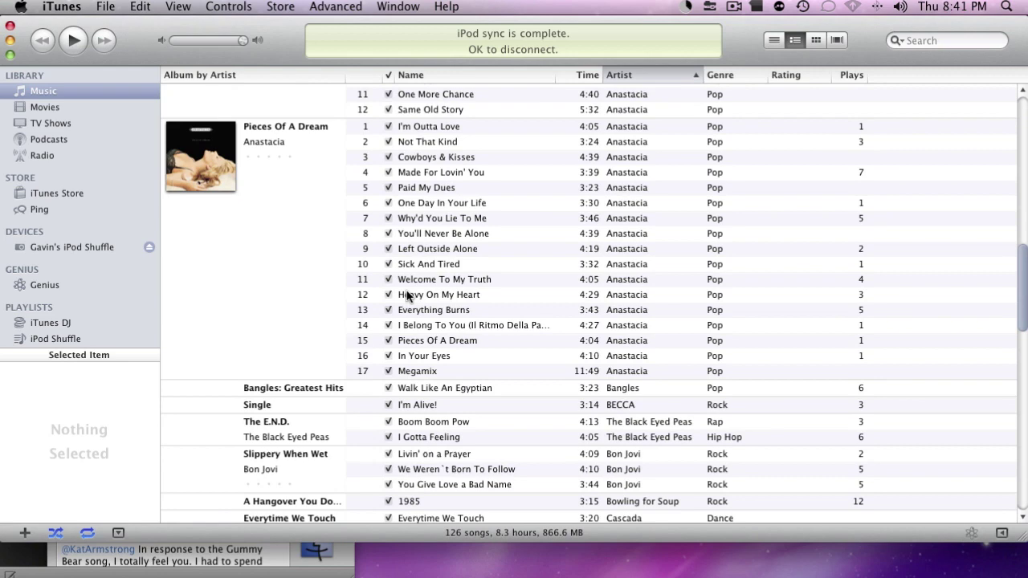
scroll(407, 295, "down", 3)
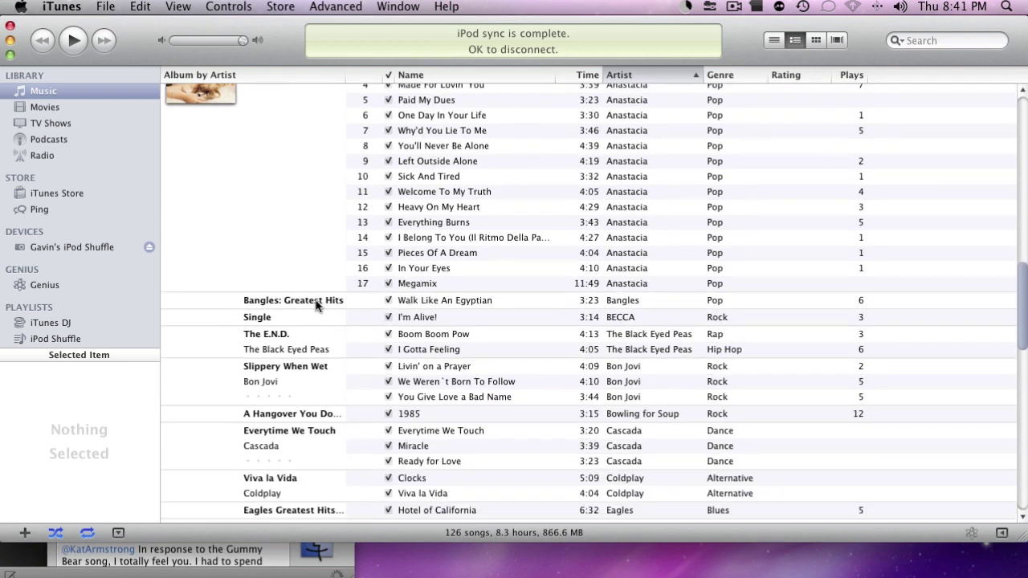
scroll(309, 321, "down", 3)
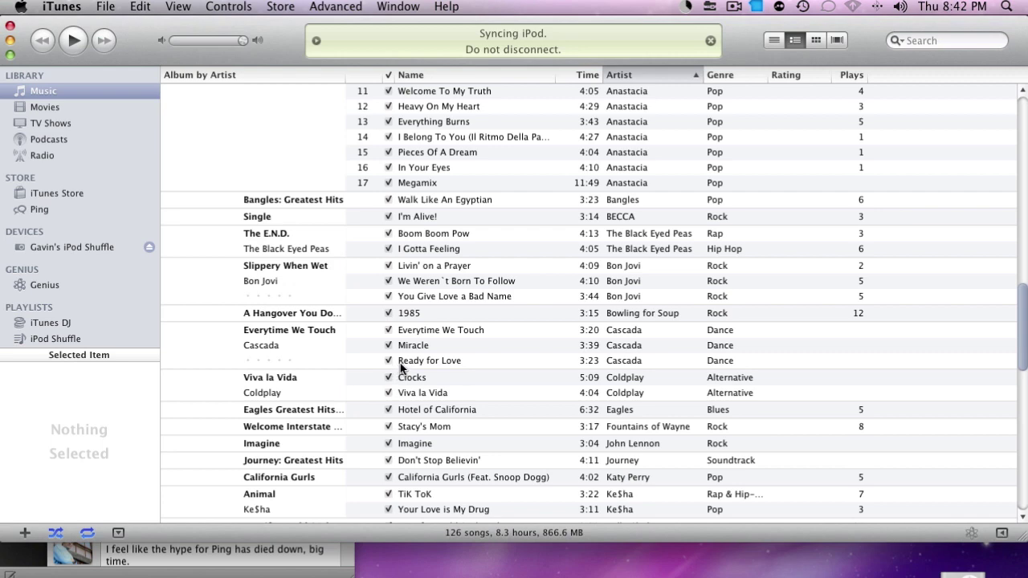
scroll(400, 362, "down", 5)
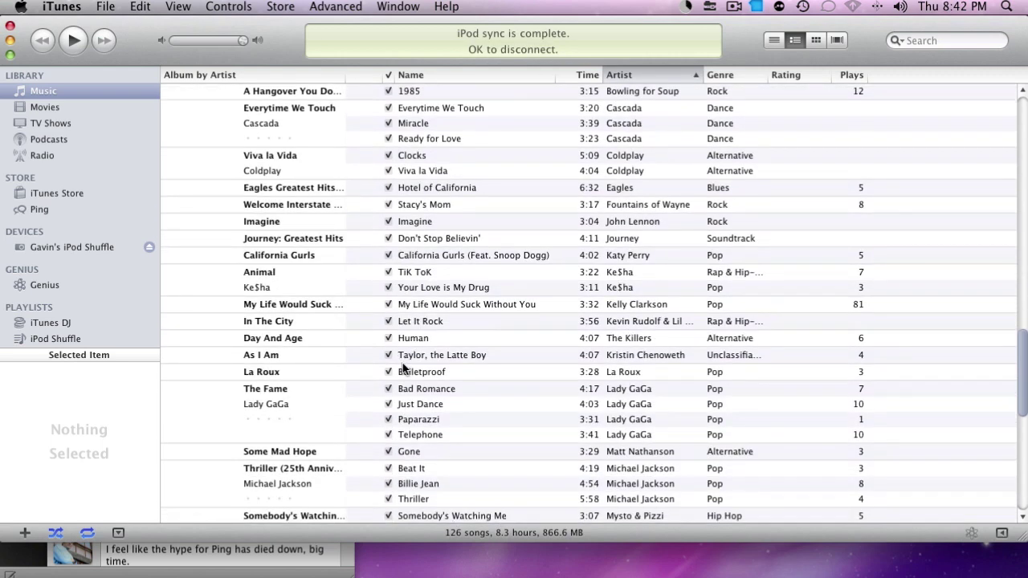
scroll(386, 369, "down", 5)
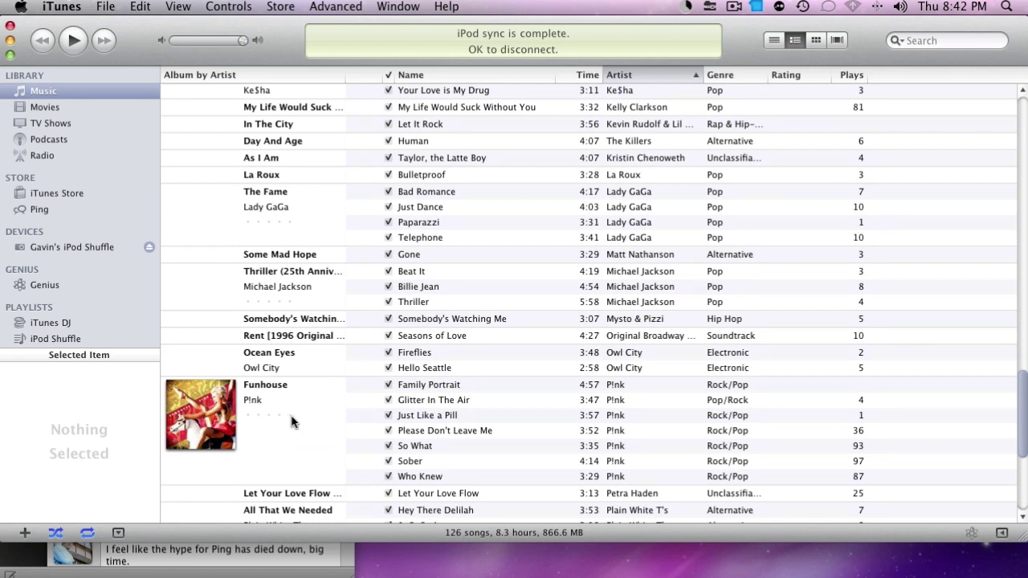
scroll(297, 421, "down", 2)
scroll(291, 390, "up", 1)
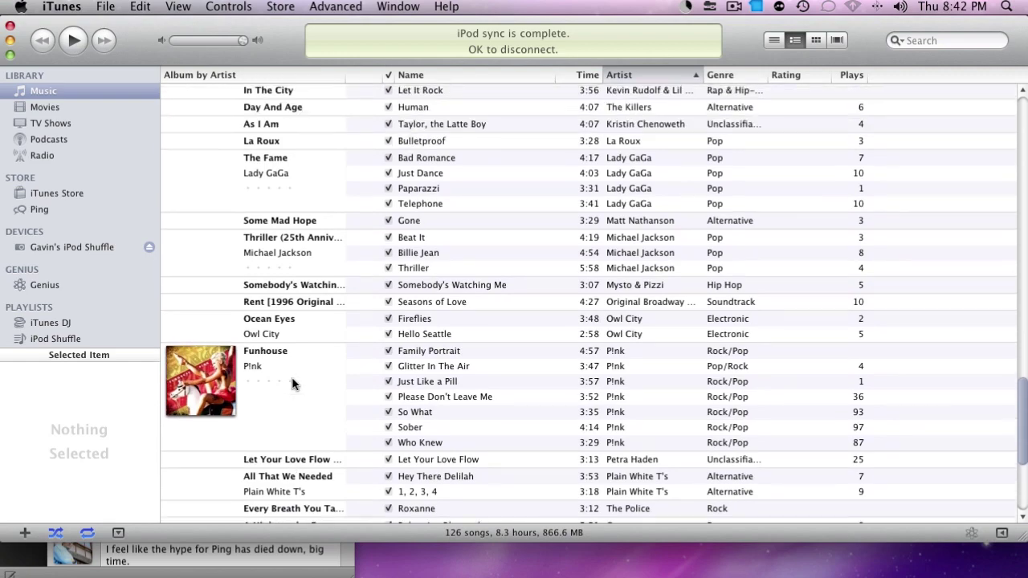
scroll(284, 384, "down", 5)
scroll(279, 383, "up", 15)
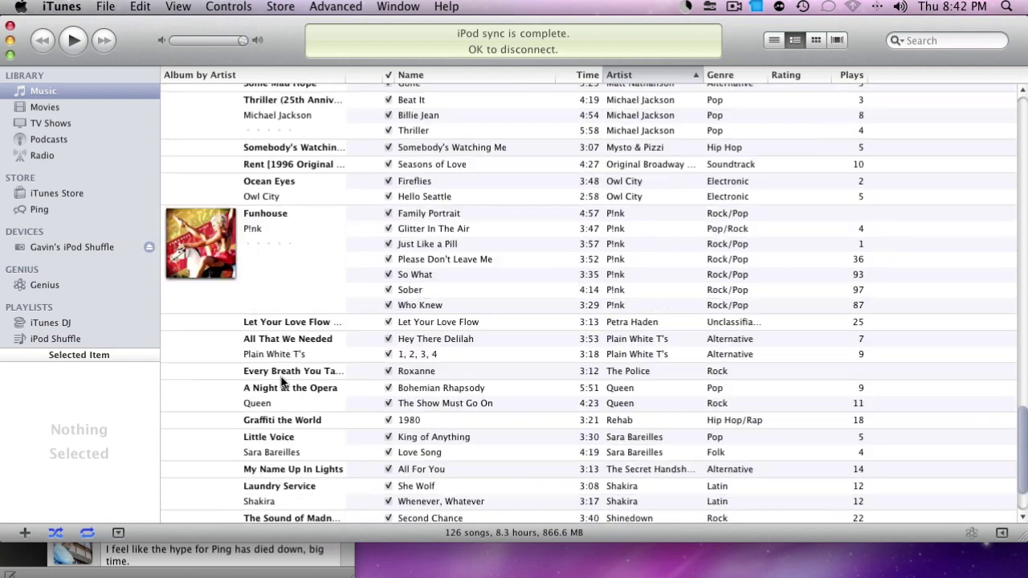
scroll(285, 327, "down", 10)
scroll(562, 241, "up", 10)
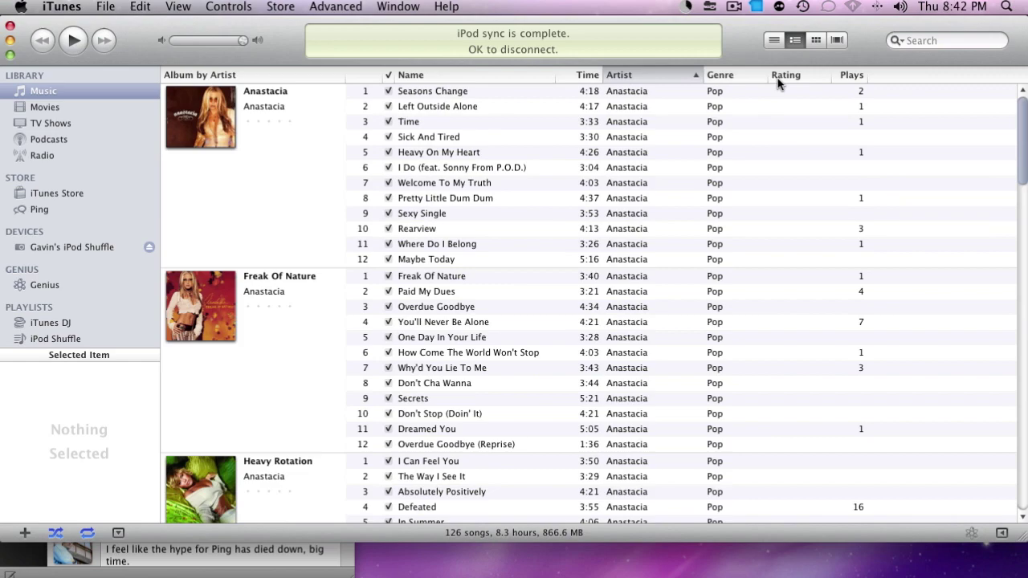
View the music library as a plain song list and as an album grid, looking through each to the end
left_click(779, 37)
scroll(601, 201, "down", 8)
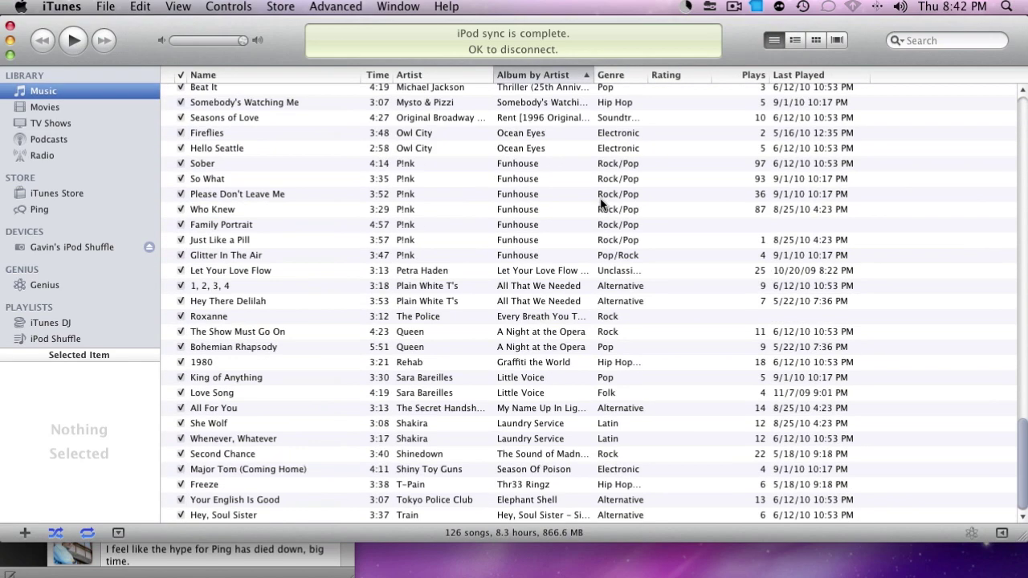
scroll(602, 202, "up", 8)
left_click(817, 40)
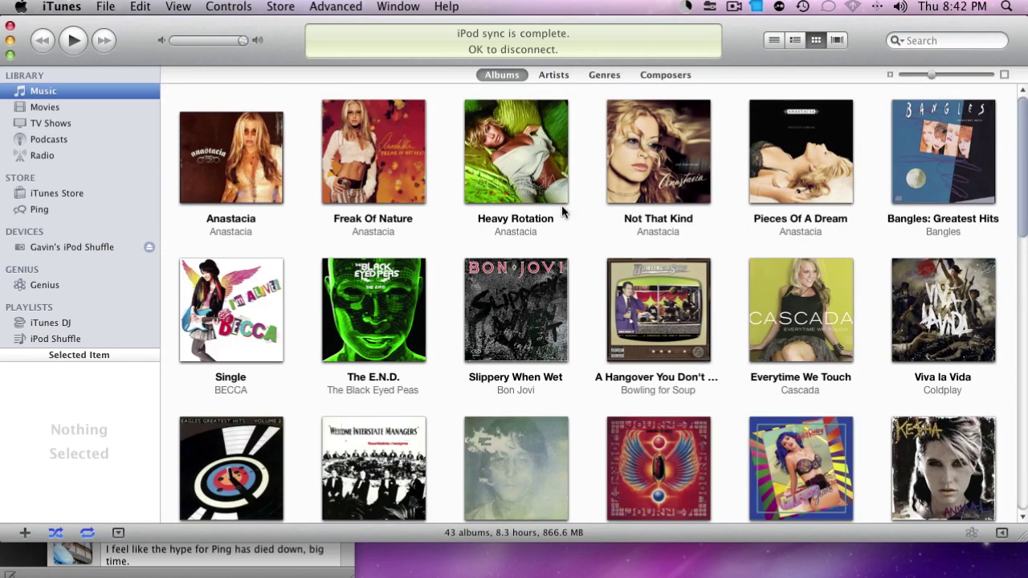
scroll(461, 415, "down", 10)
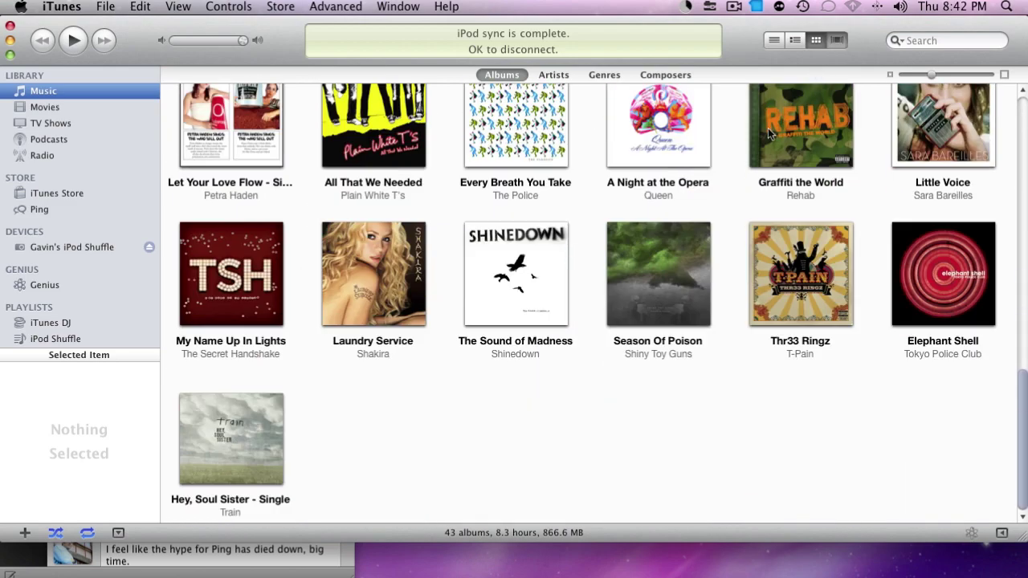
Show the music library in Cover Flow and flip back through the album covers
left_click(837, 40)
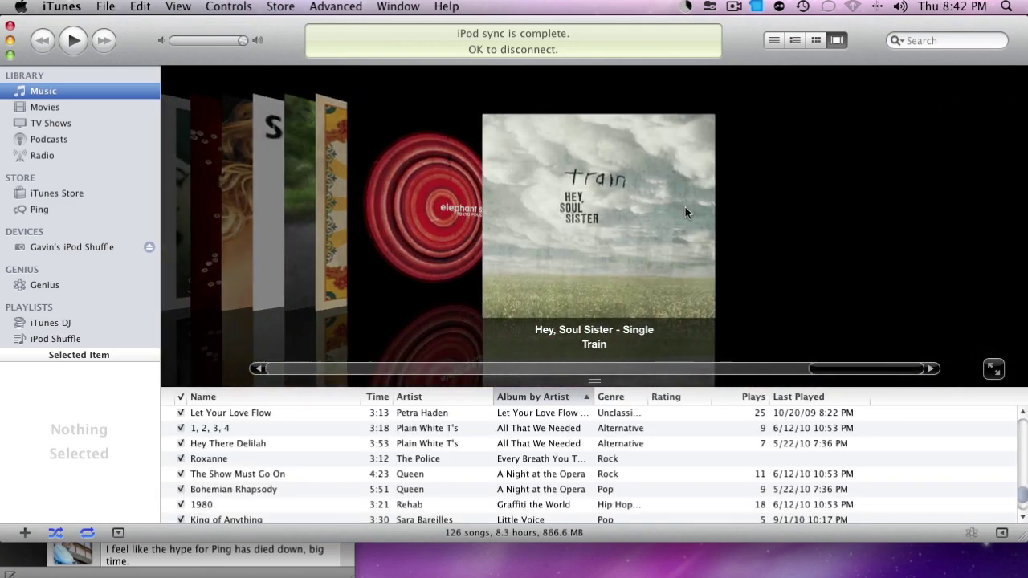
scroll(684, 207, "up", 10)
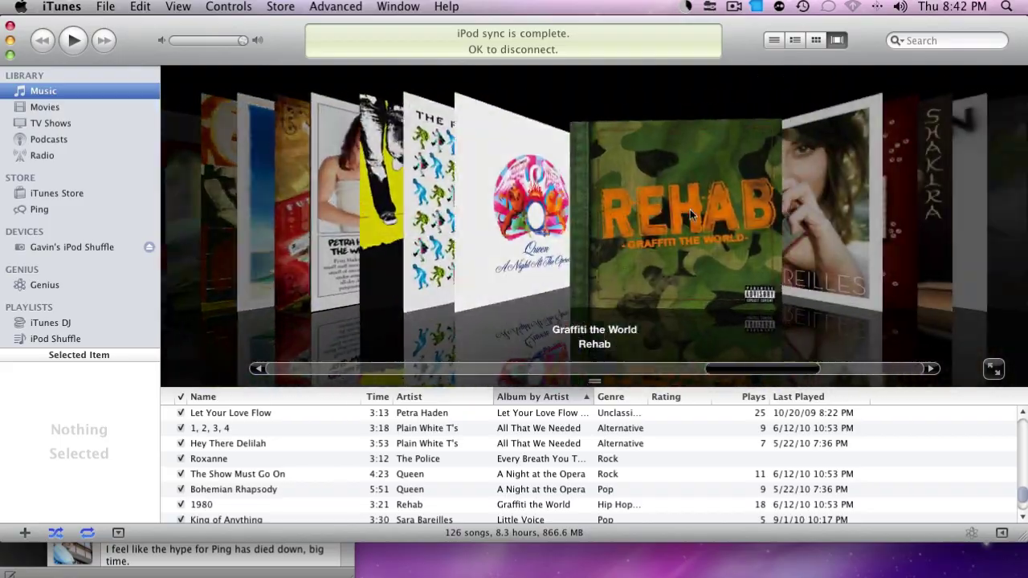
scroll(689, 208, "up", 10)
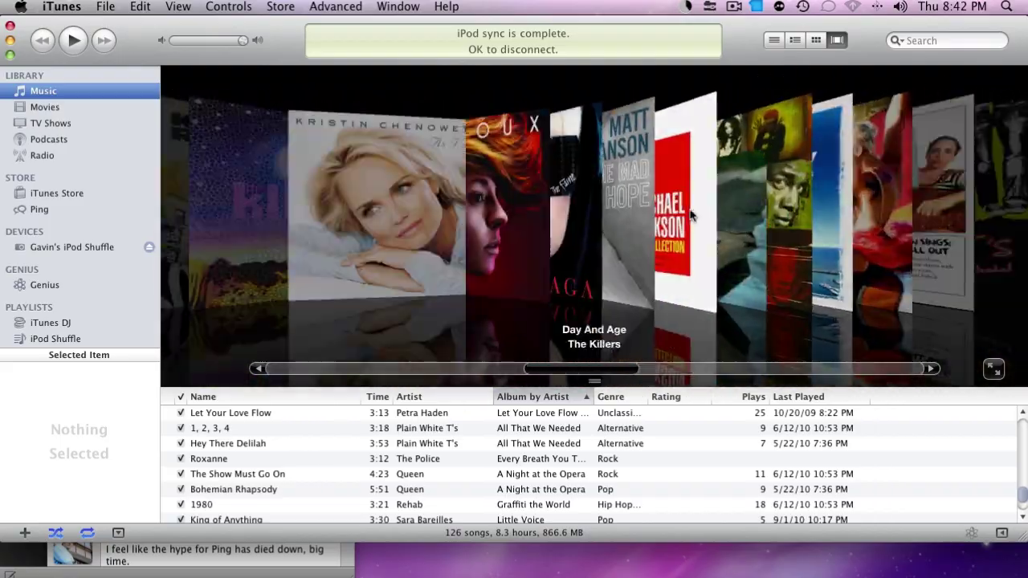
scroll(690, 213, "down", 5)
scroll(689, 213, "up", 2)
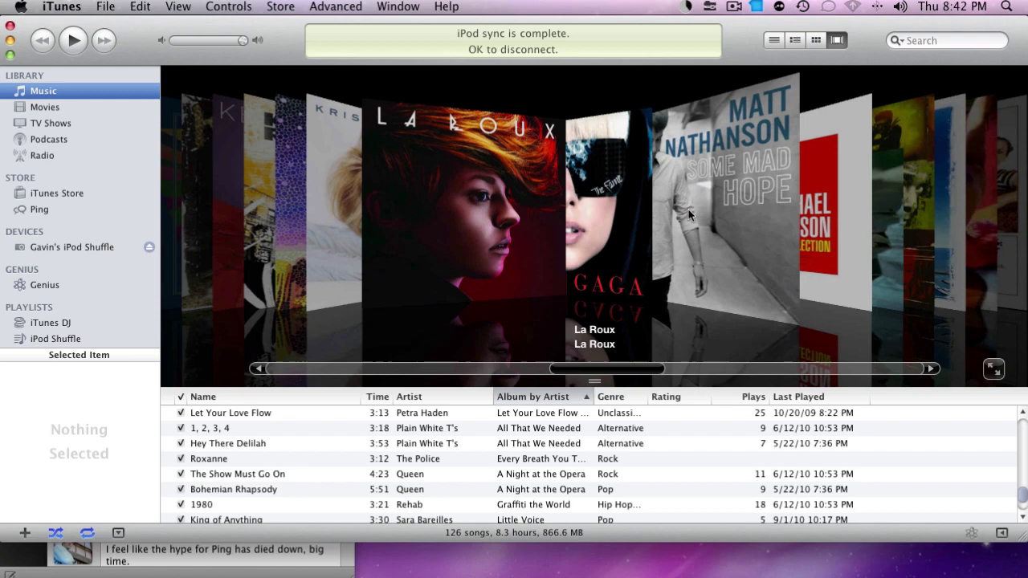
scroll(688, 210, "up", 1)
Return the music library to the album list view, select the album The Fame, and glance at the Movies section
left_click(794, 40)
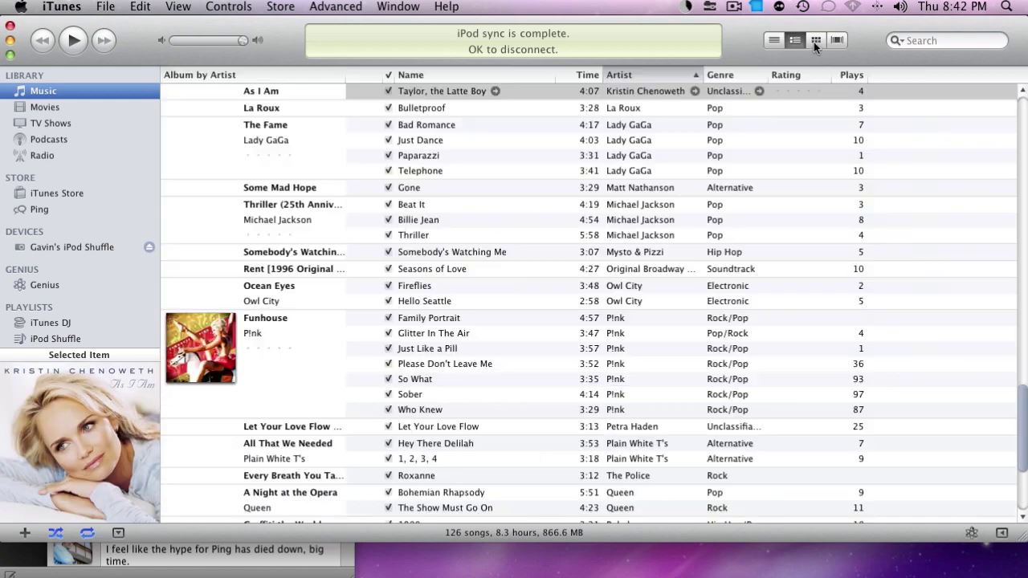
left_click(210, 172)
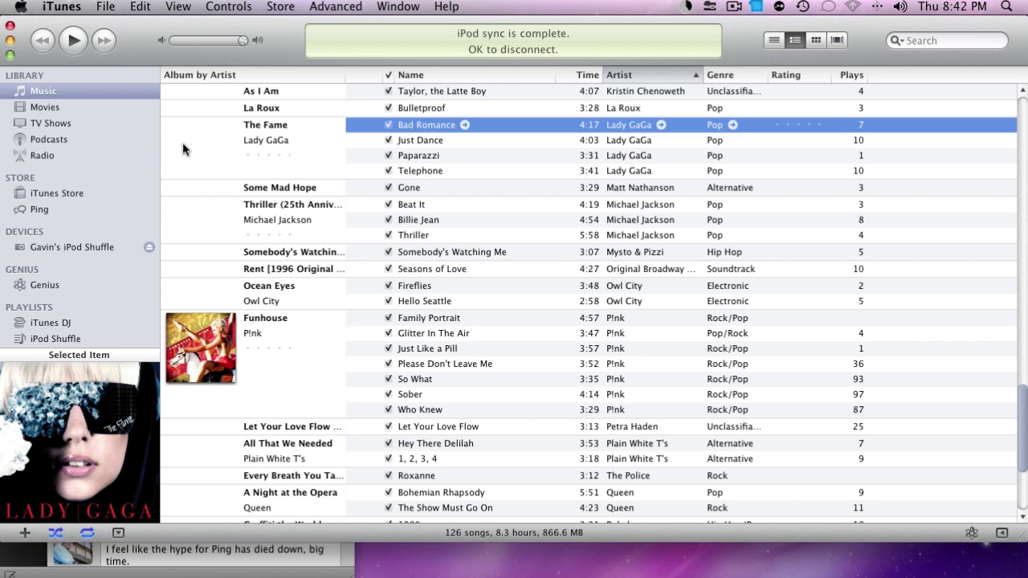
left_click(134, 109)
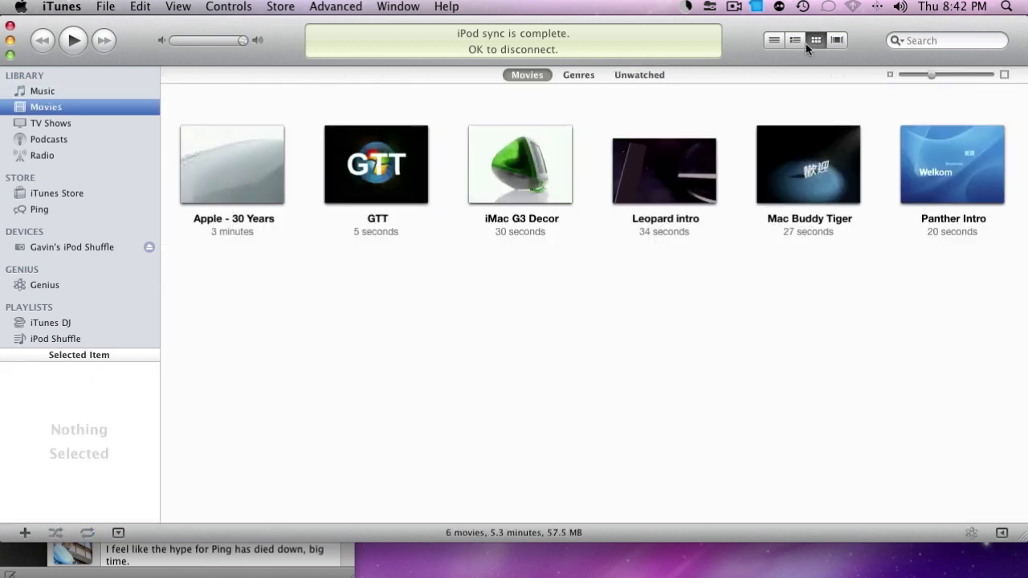
left_click(92, 94)
left_click(191, 162)
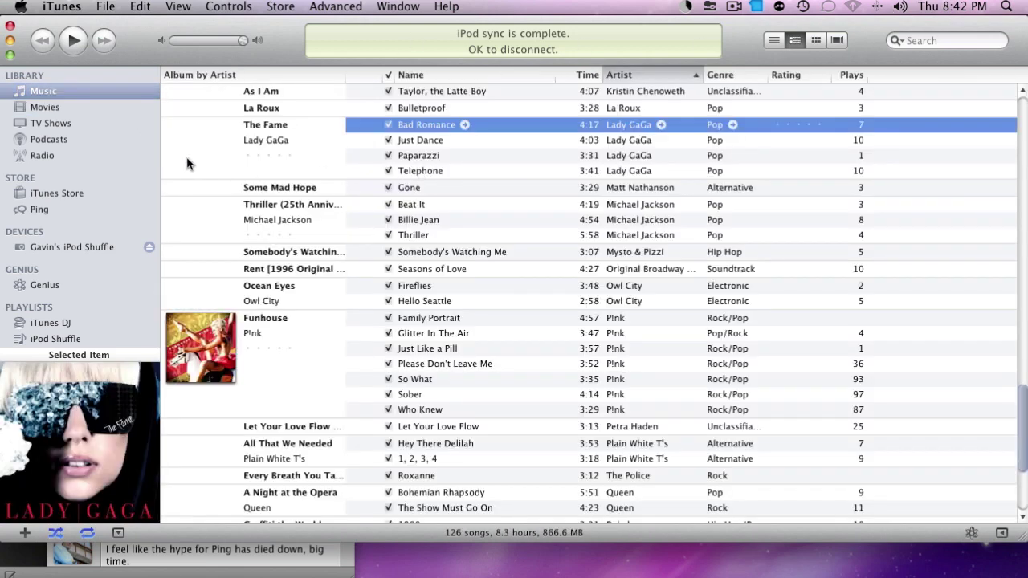
scroll(192, 169, "up", 15)
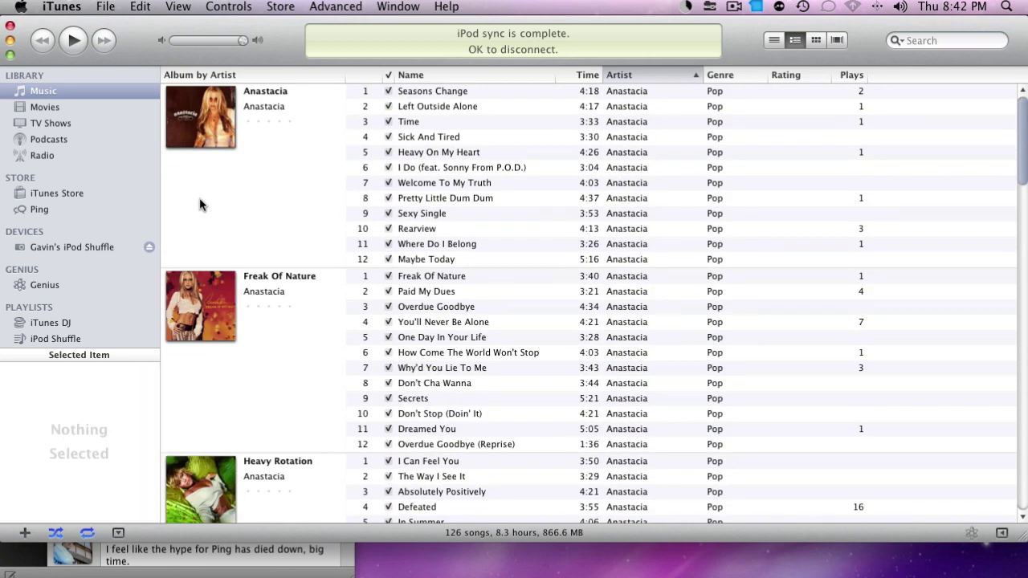
View the Movies, TV Shows, Podcasts and Radio sections of the library one after another
left_click(52, 107)
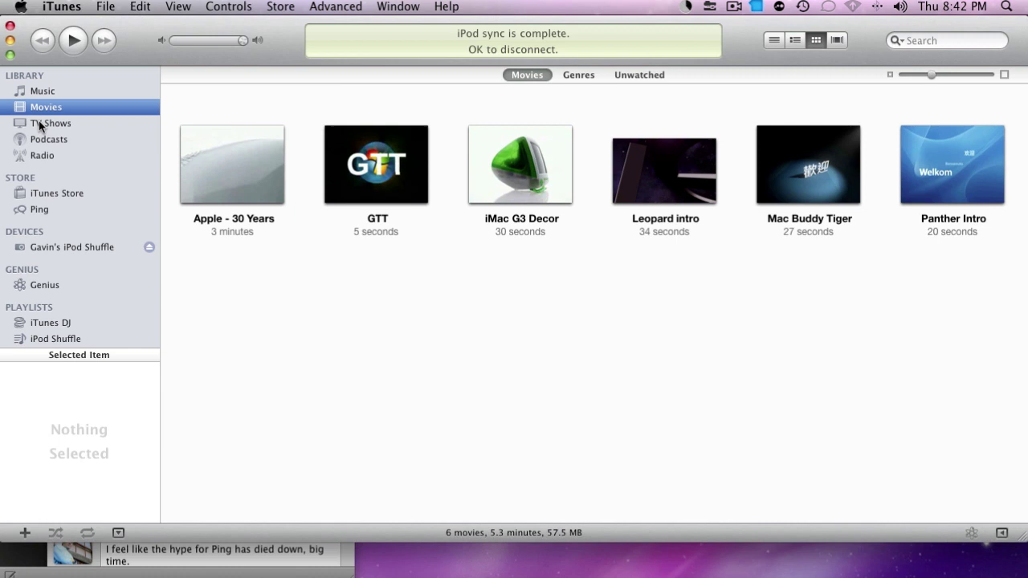
left_click(39, 122)
left_click(38, 139)
left_click(40, 158)
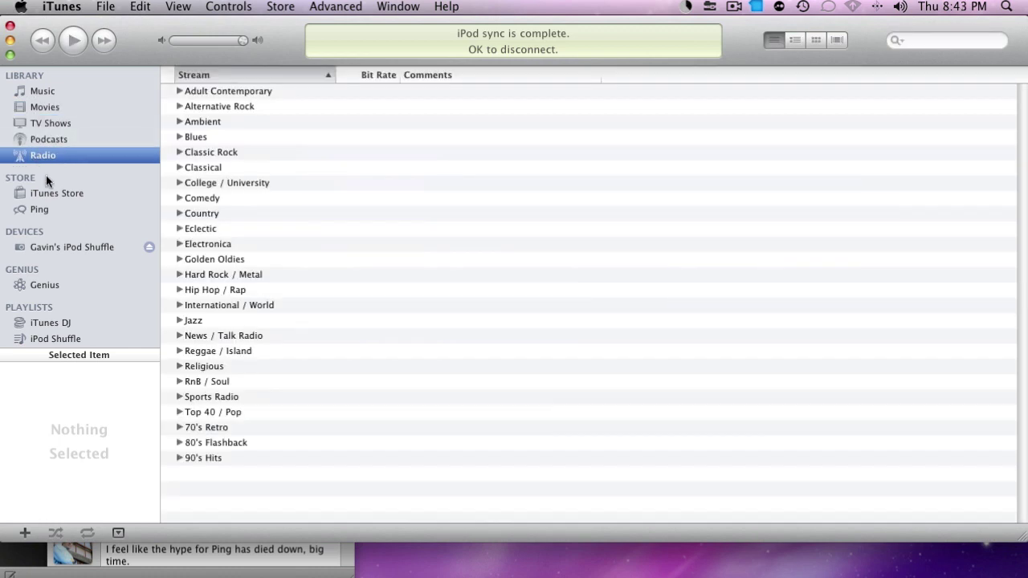
Open the iTunes Store and its Ping section, and look through the Recent Activity feed
left_click(45, 192)
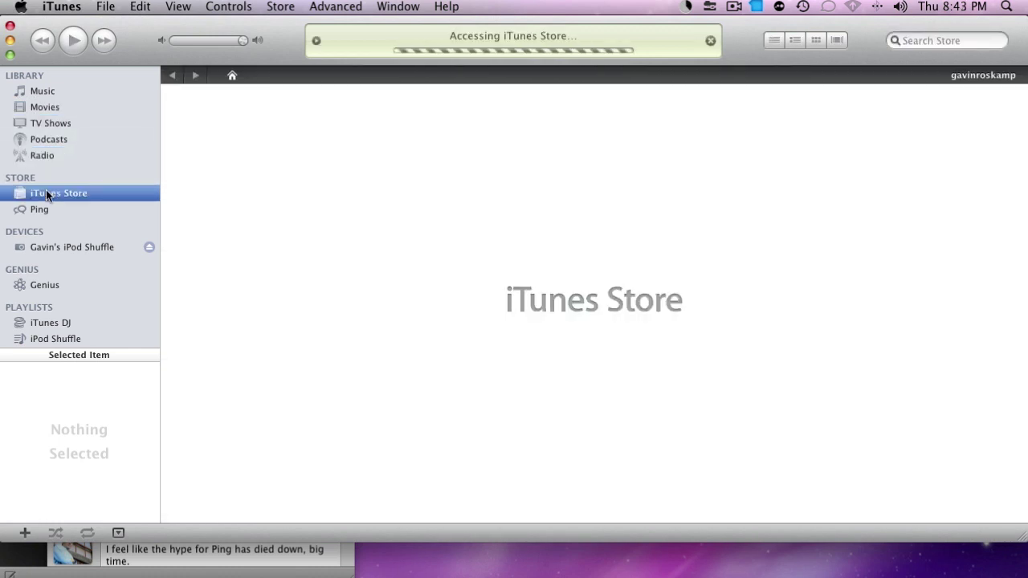
left_click(42, 211)
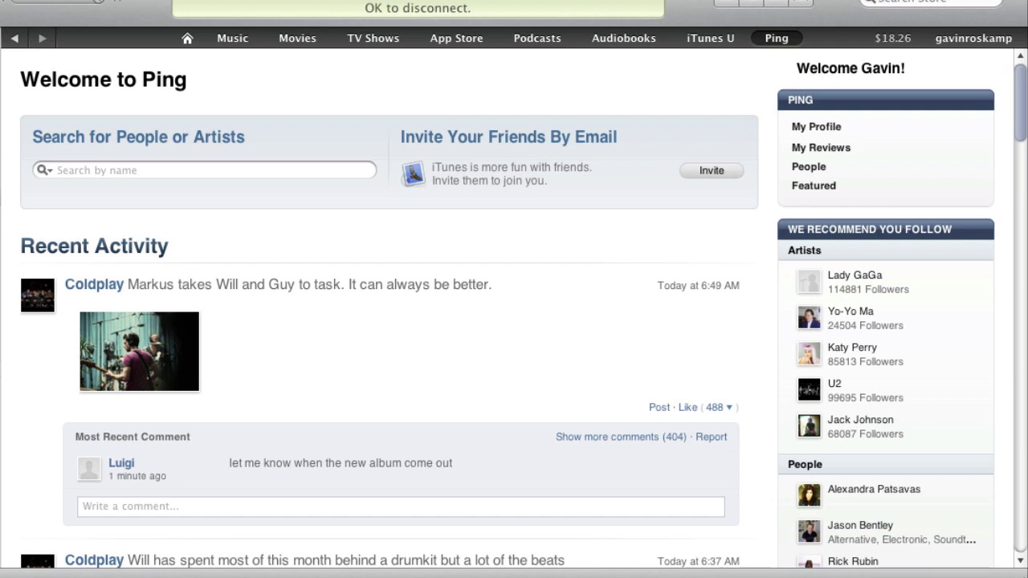
scroll(75, 231, "down", 4)
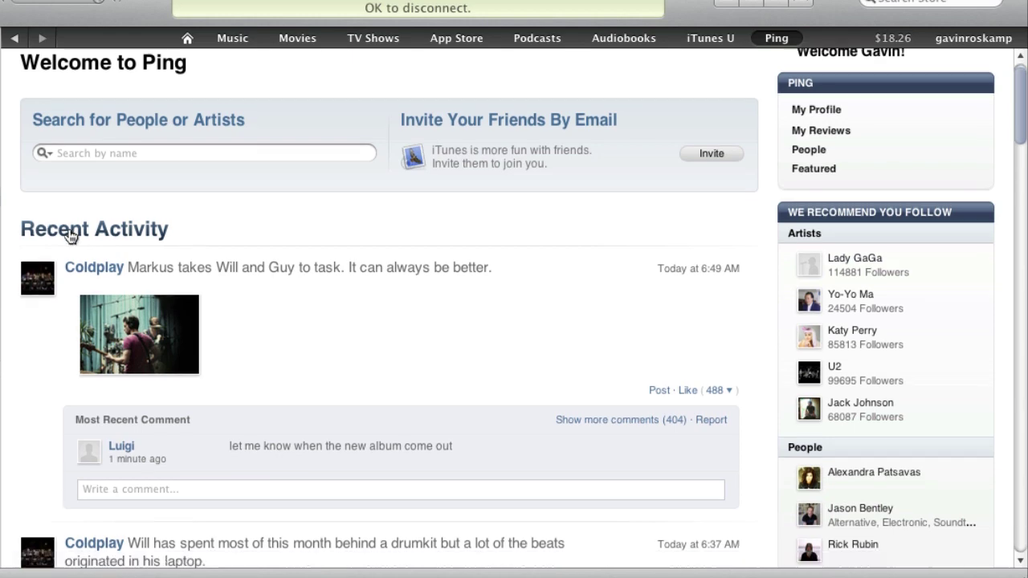
scroll(102, 231, "down", 5)
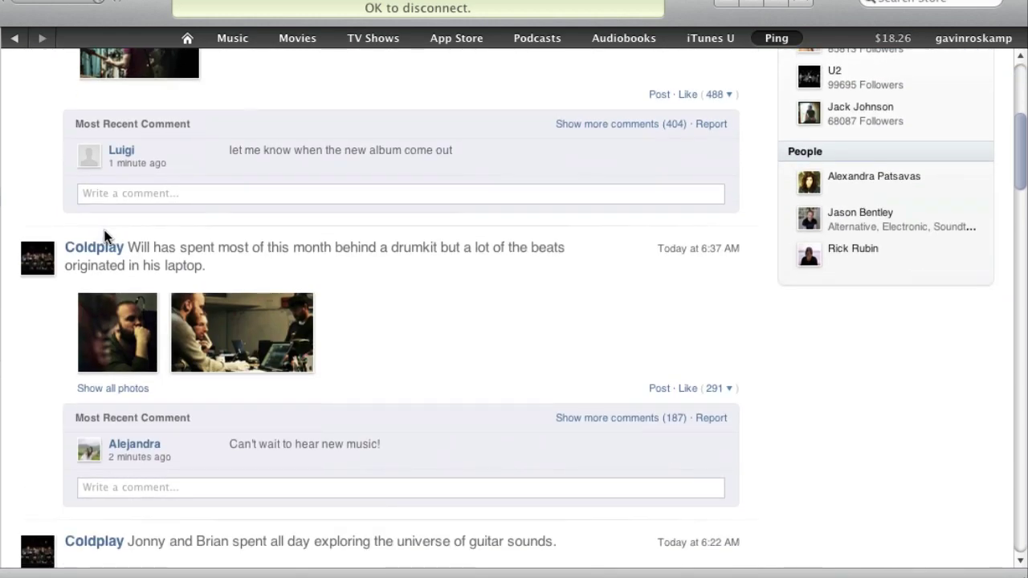
scroll(103, 233, "down", 10)
scroll(104, 244, "down", 15)
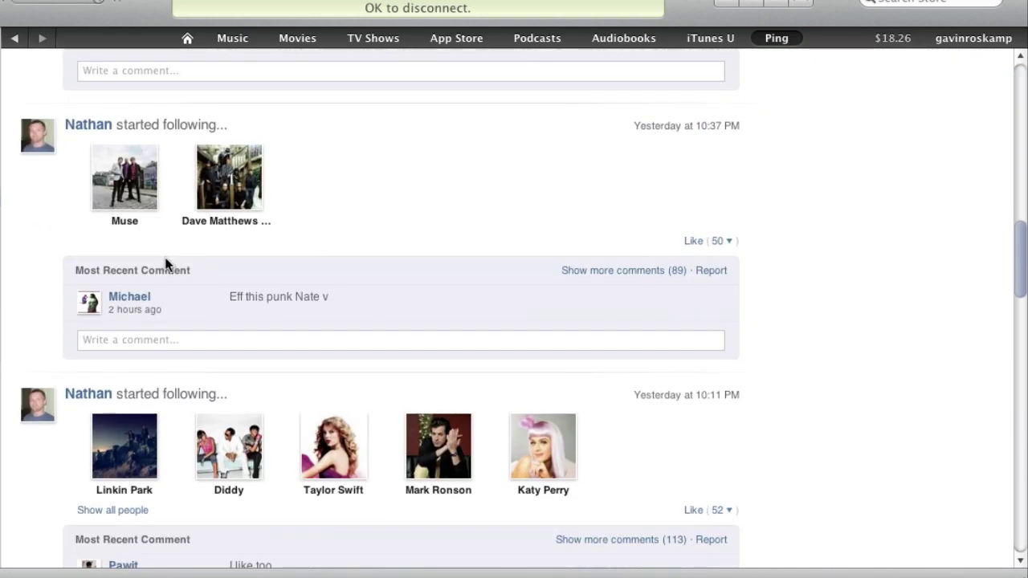
scroll(179, 257, "up", 16)
scroll(182, 255, "up", 10)
scroll(201, 251, "down", 6)
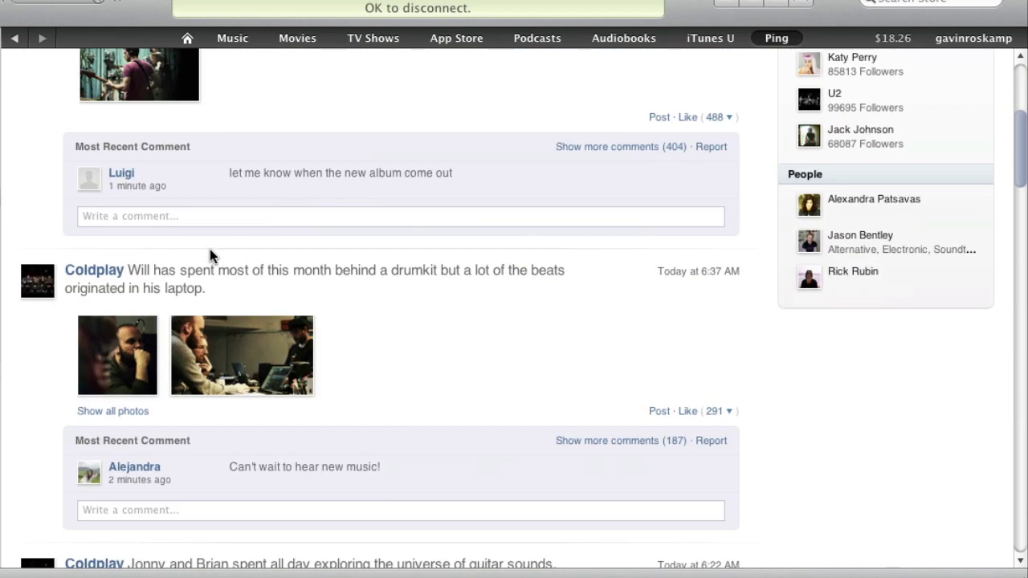
scroll(227, 246, "up", 6)
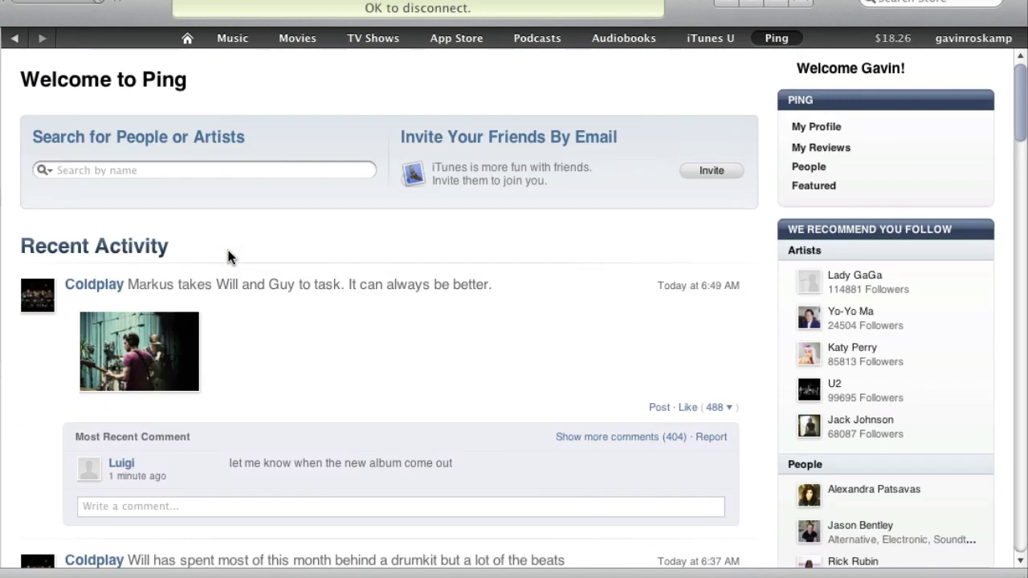
Open the account's own Ping profile and look through its recent activity and followed people
left_click(832, 127)
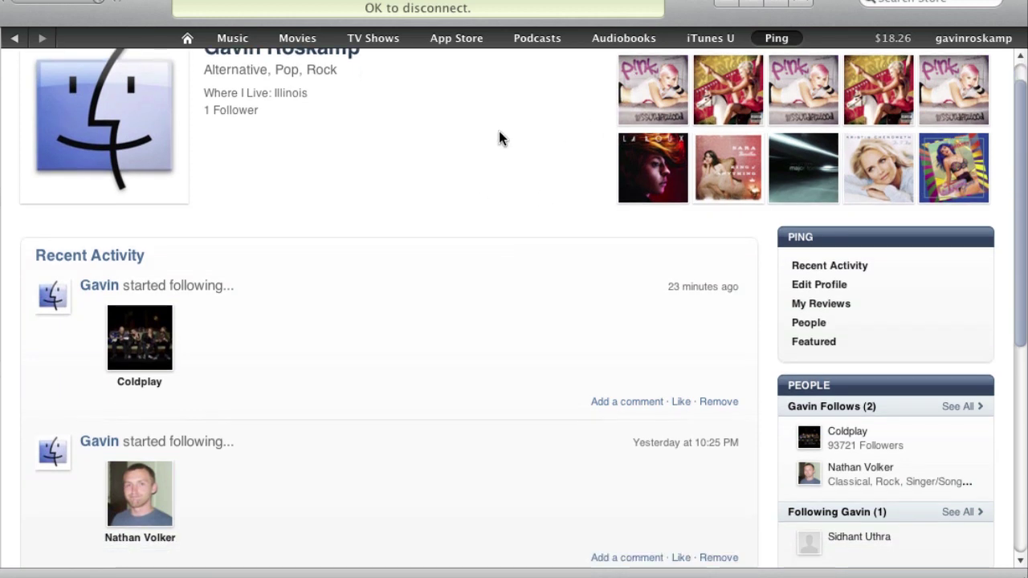
scroll(499, 133, "down", 3)
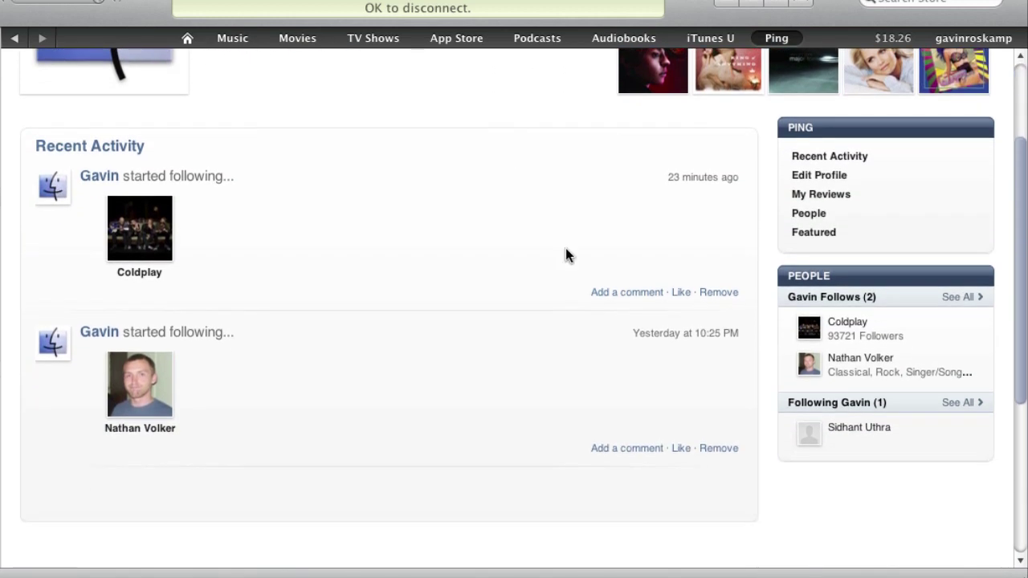
Remove the older "started following" activity from the Ping profile and open My Reviews
left_click(719, 448)
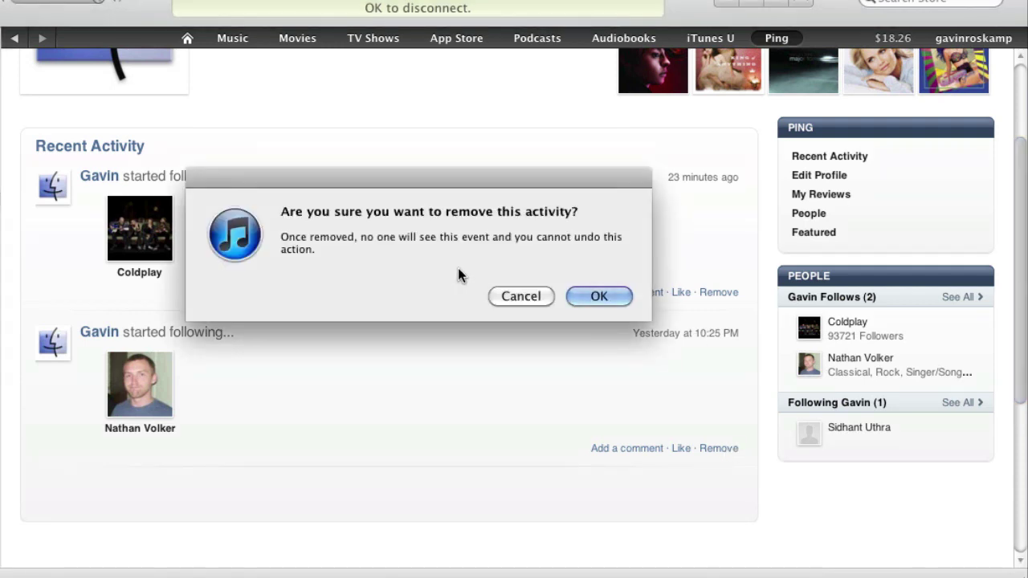
left_click(594, 292)
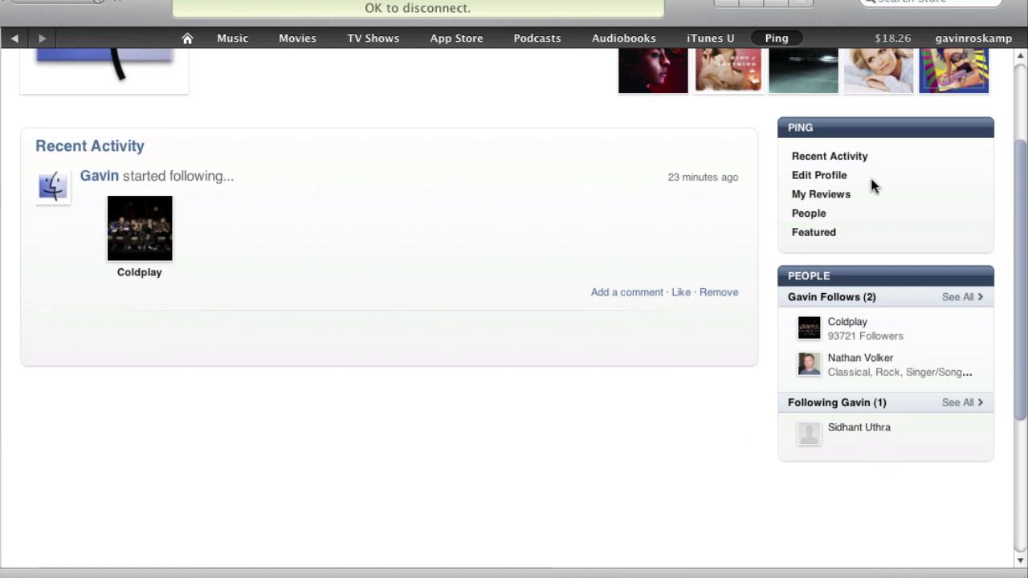
left_click(837, 197)
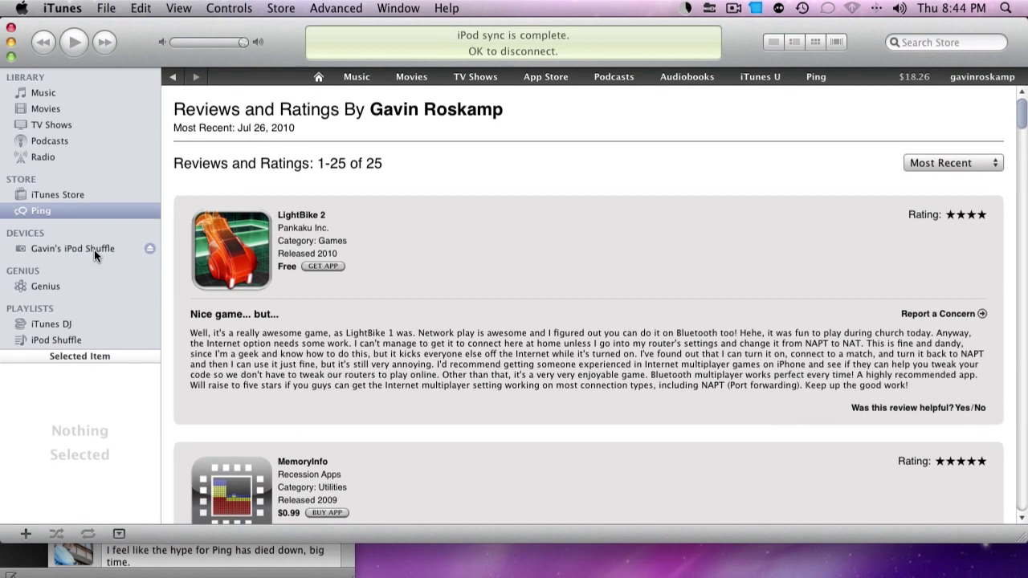
Show the connected iPod Shuffle's contents, look through its device settings, and go back to its contents
left_click(96, 250)
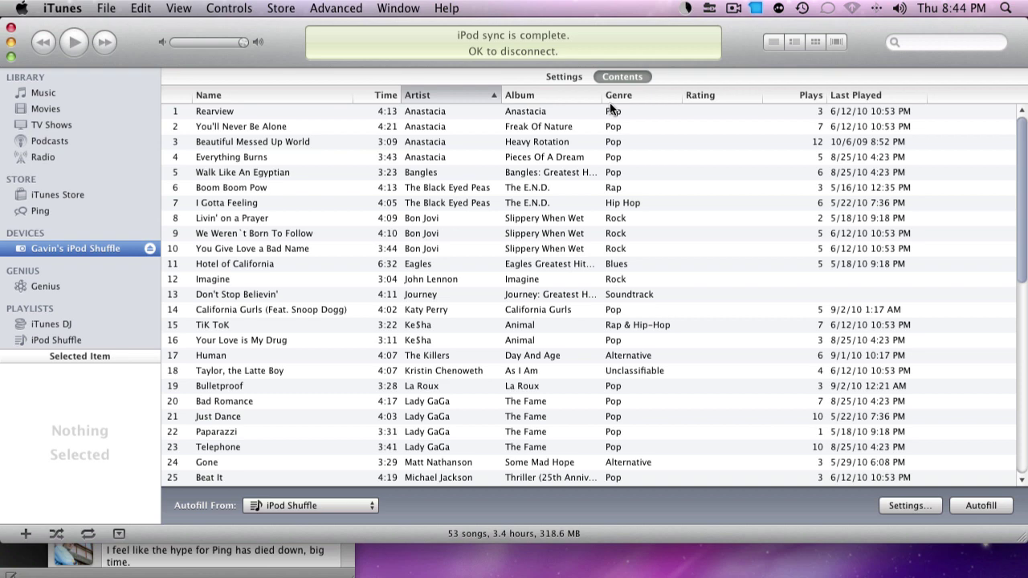
left_click(566, 79)
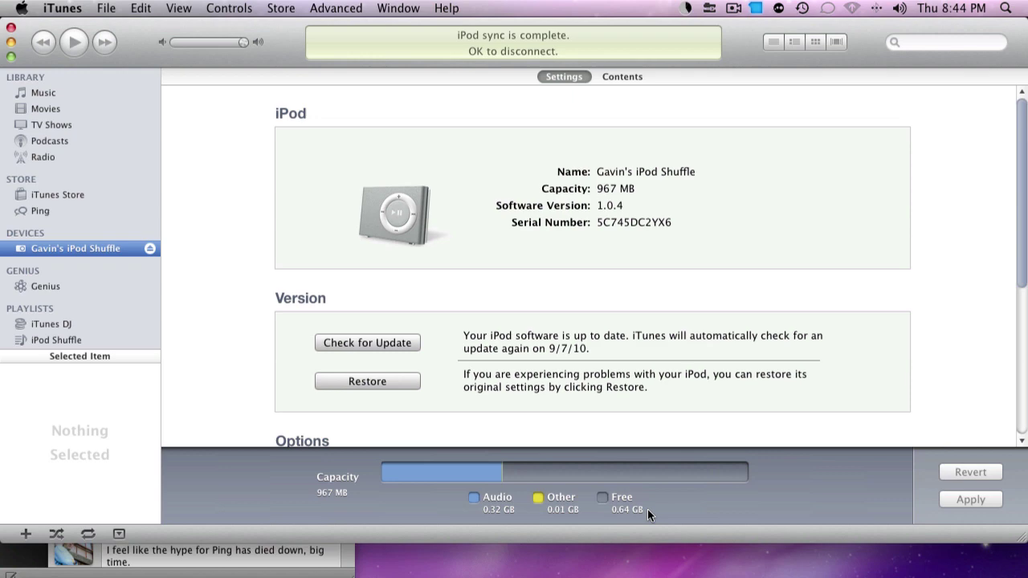
scroll(915, 421, "down", 5)
scroll(883, 415, "up", 5)
left_click(634, 76)
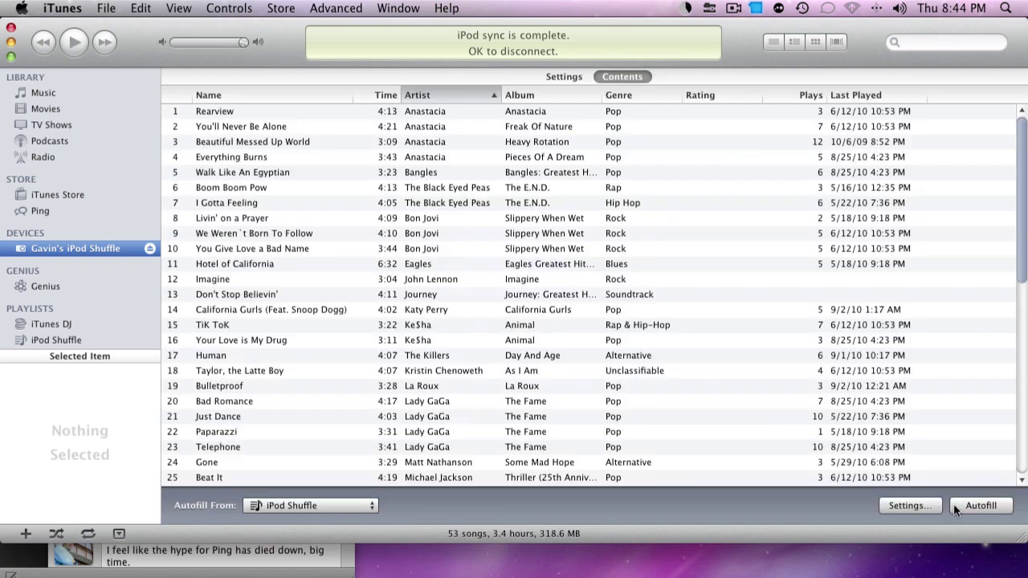
Check the iPod Shuffle's Autofill settings and the available Autofill sources
left_click(931, 506)
left_click(624, 356)
left_click(367, 504)
left_click(398, 507)
Open the Genius section and eject the iPod Shuffle
left_click(111, 285)
left_click(151, 249)
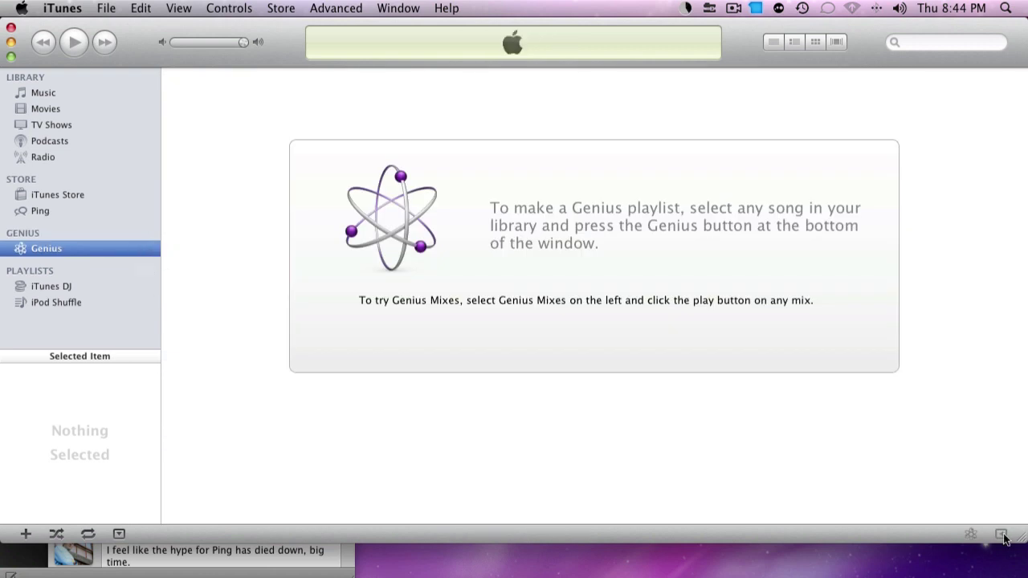
View iTunes DJ, look through the songs of the iPod Shuffle playlist, and return to the music library
left_click(77, 287)
left_click(80, 303)
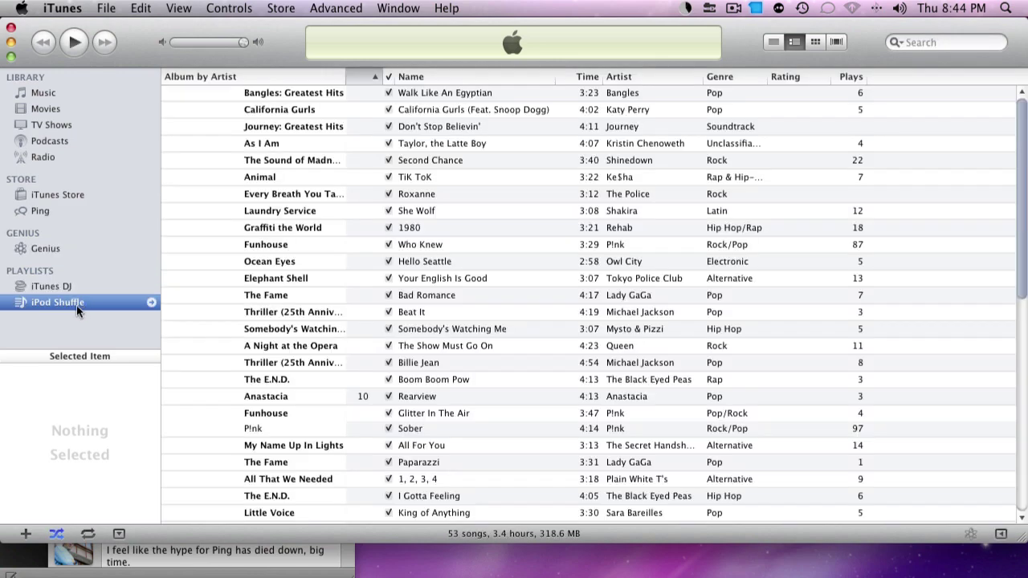
scroll(424, 266, "down", 10)
scroll(413, 275, "up", 10)
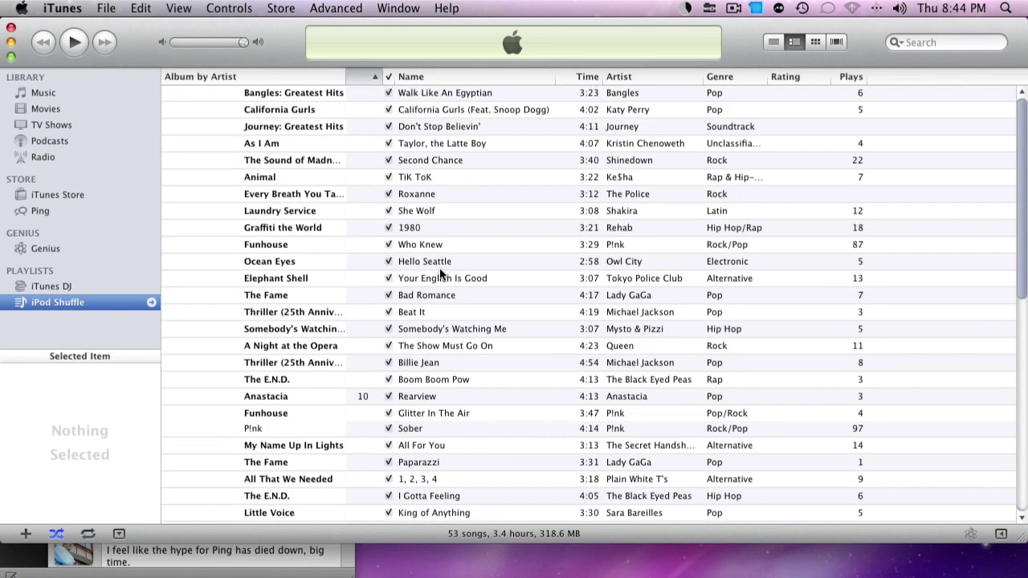
left_click(77, 98)
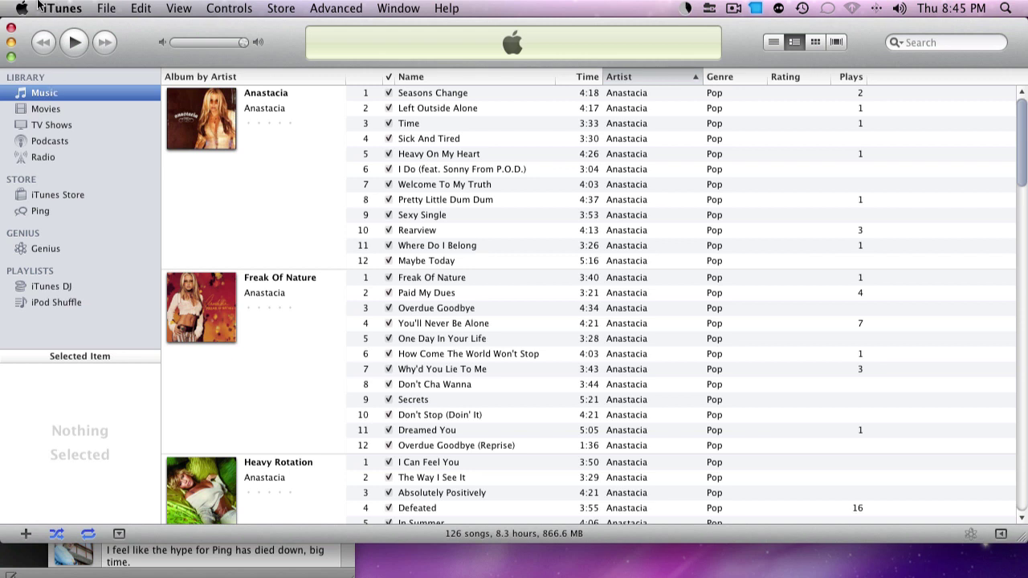
Turn on Home Sharing and create the home share by entering the iTunes account password
left_click(297, 11)
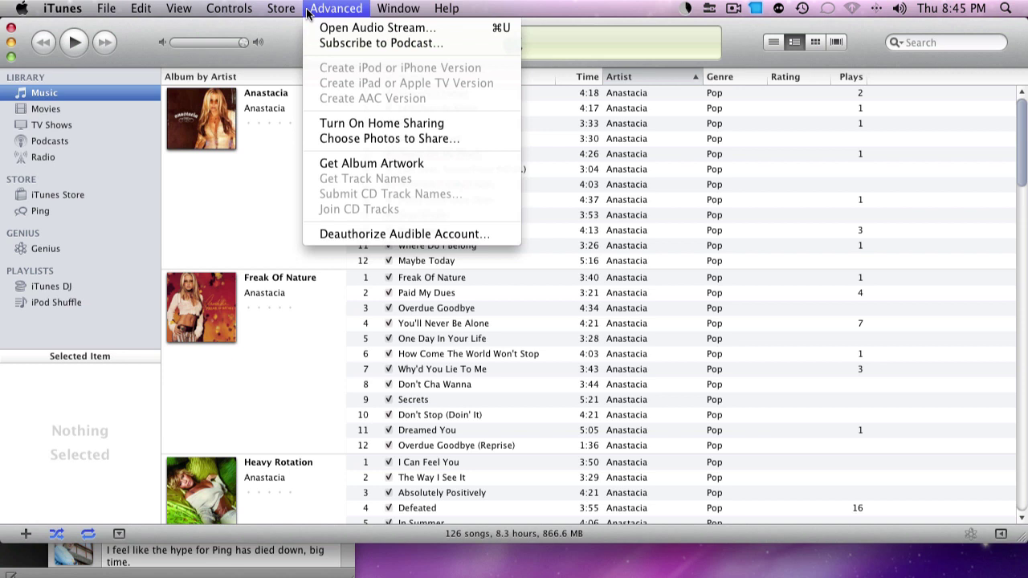
mouse_move(282, 13)
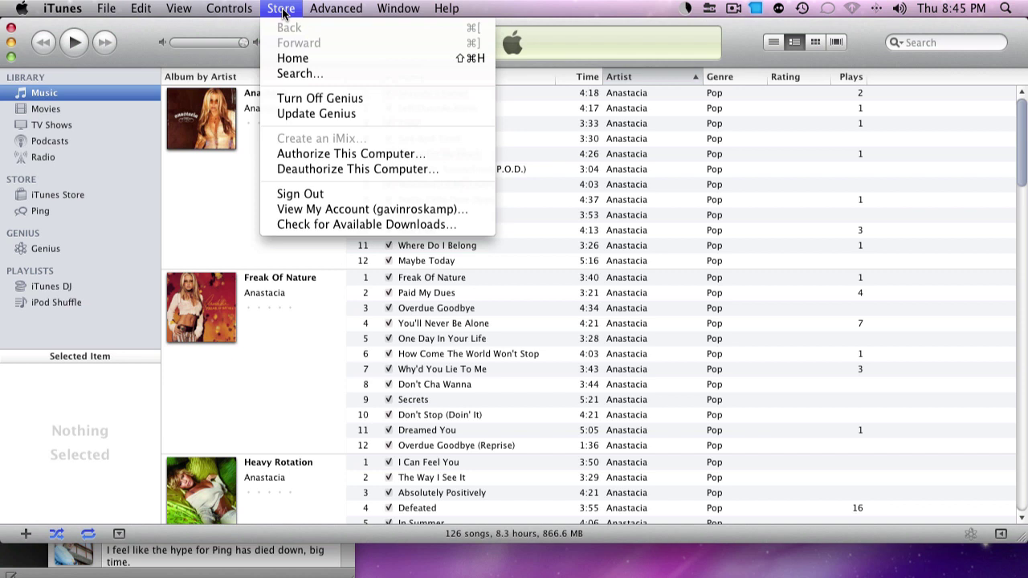
mouse_move(336, 5)
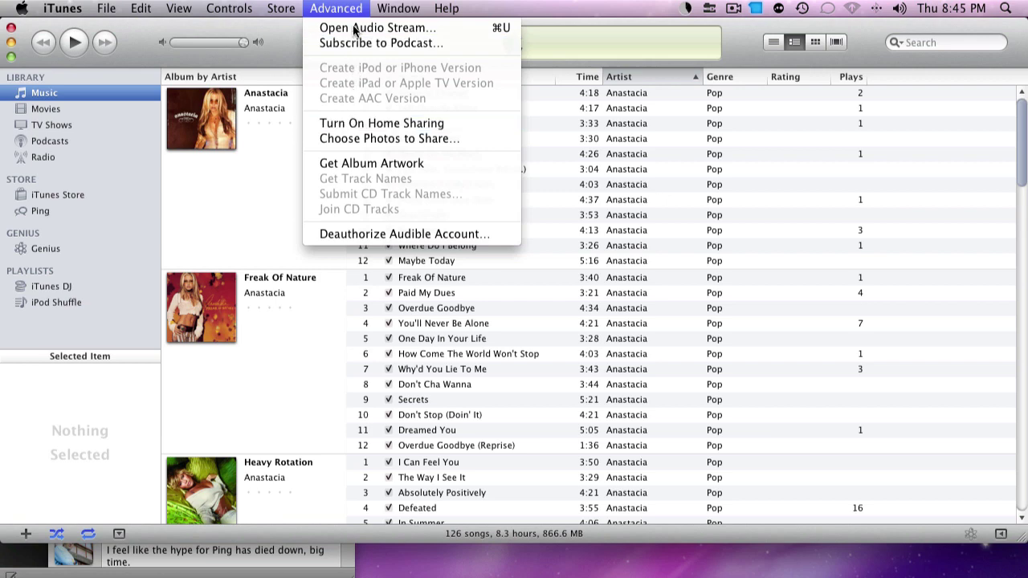
left_click(358, 125)
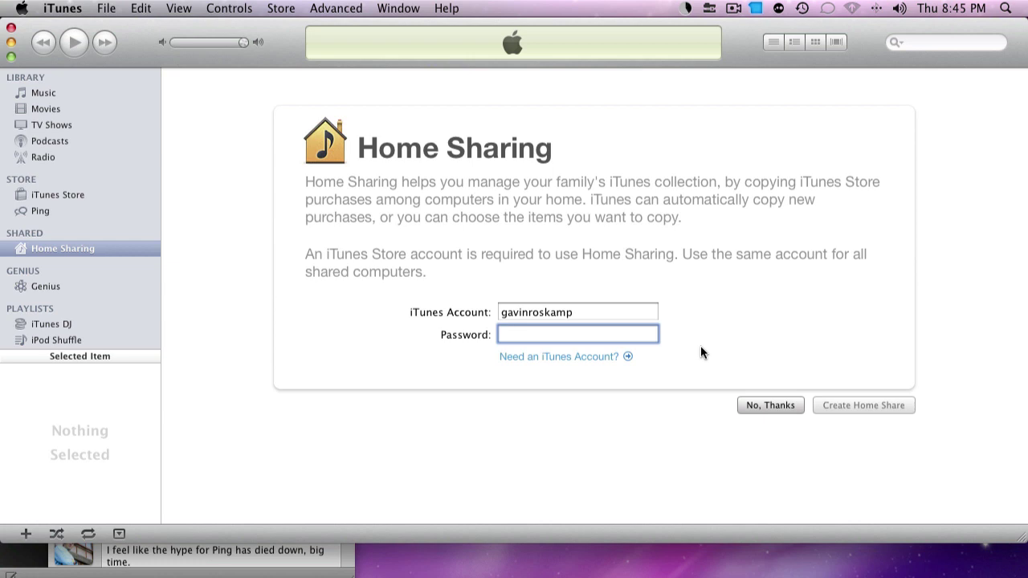
type("*********")
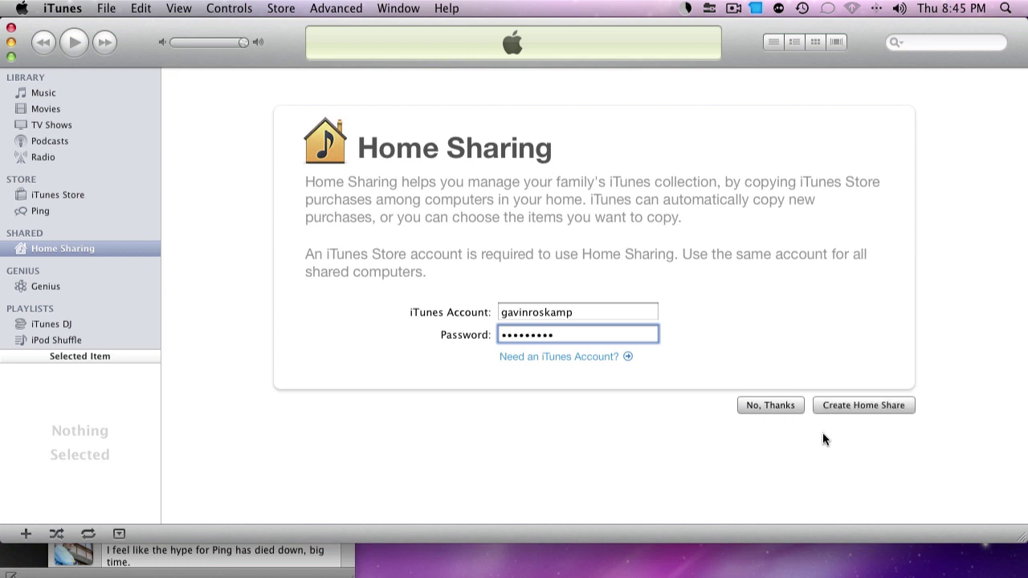
left_click(838, 406)
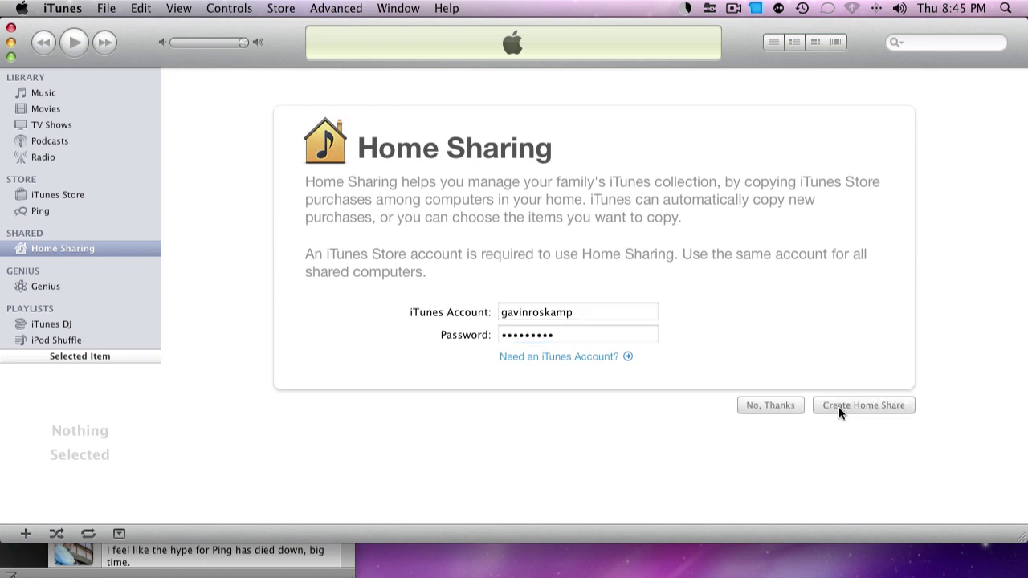
left_click(865, 387)
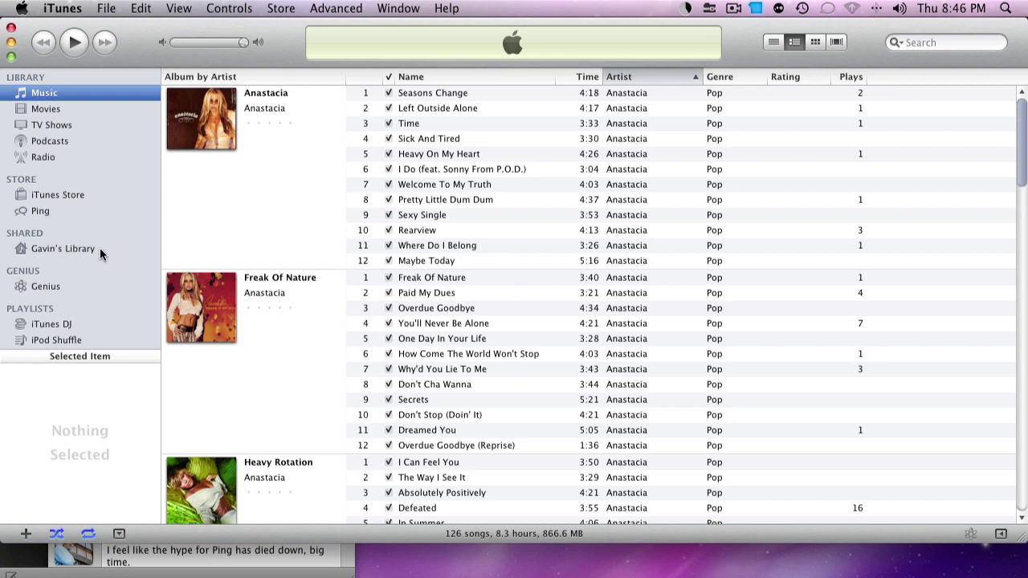
Open the shared home library and look through its full list of songs, books and movies
left_click(76, 247)
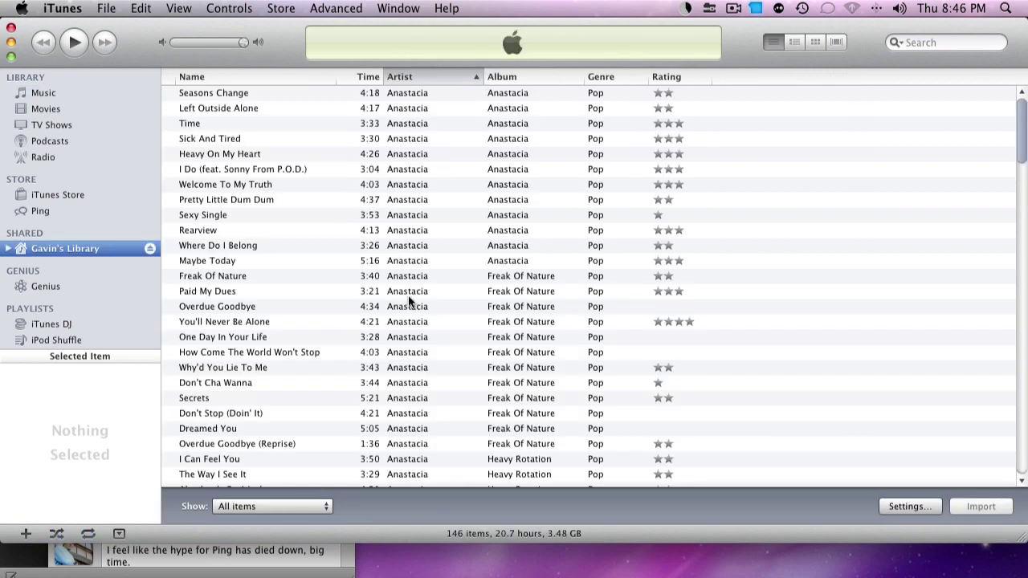
scroll(317, 350, "down", 20)
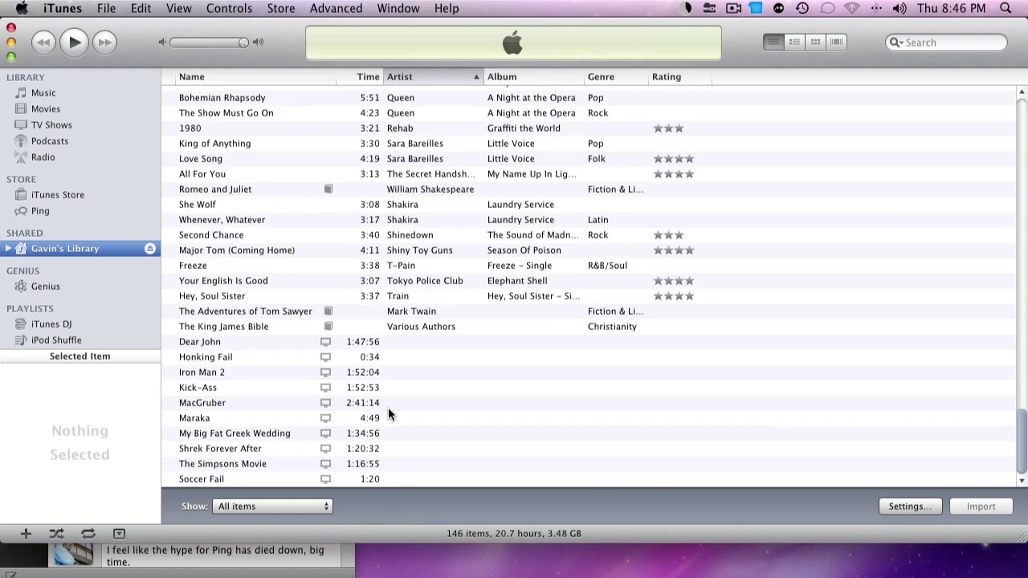
scroll(316, 402, "up", 5)
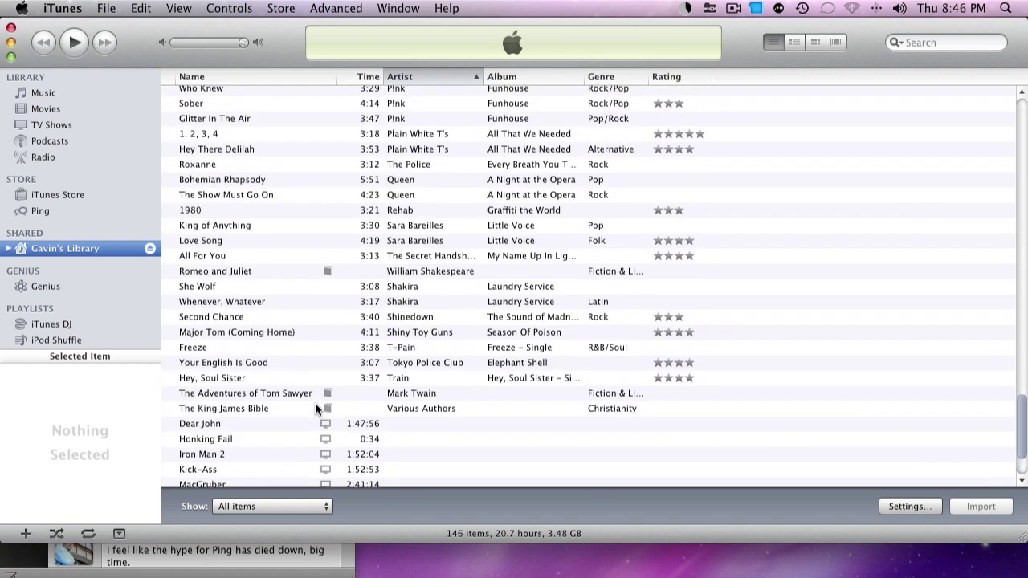
scroll(315, 404, "up", 20)
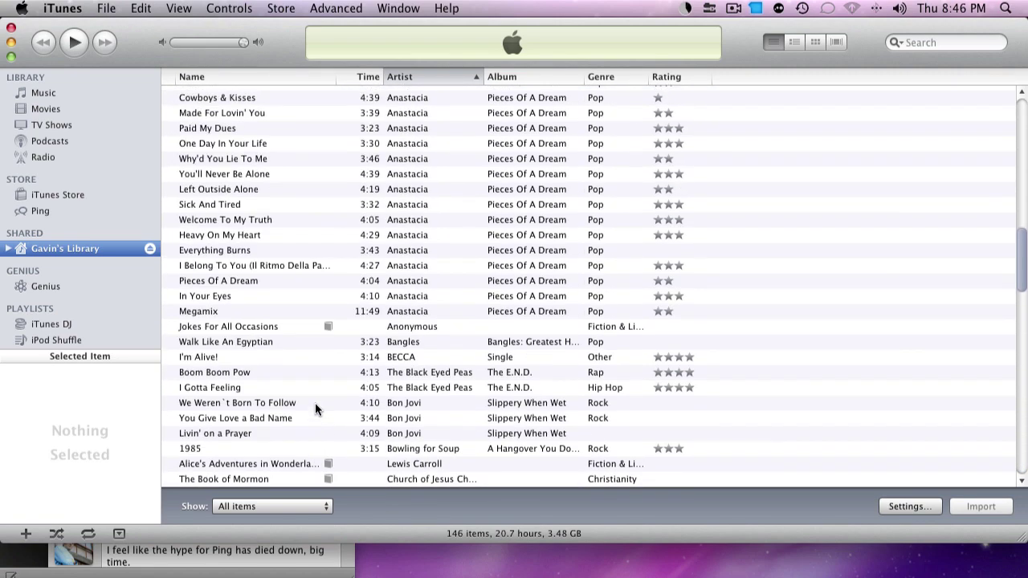
scroll(315, 402, "up", 10)
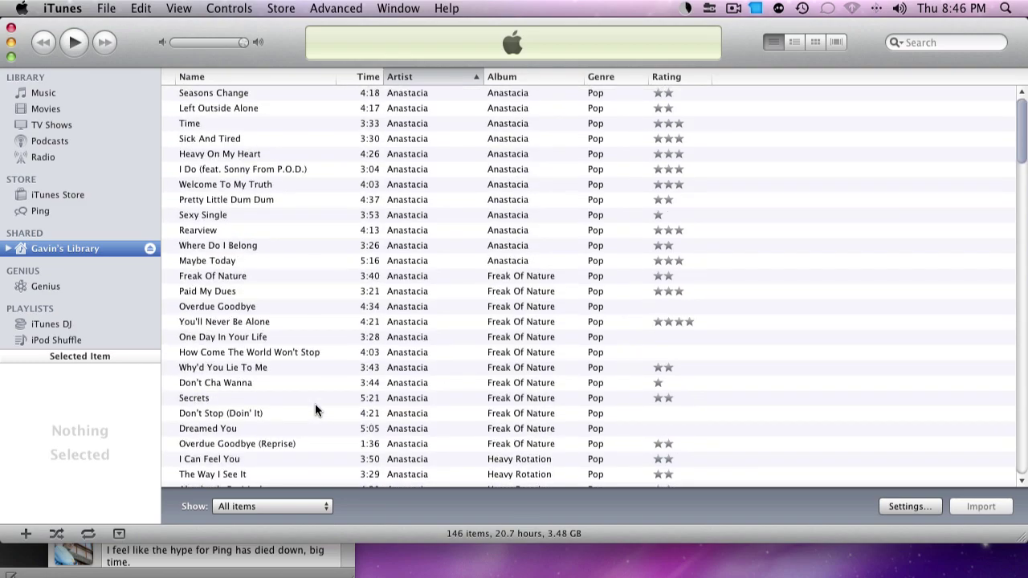
scroll(315, 403, "down", 20)
scroll(315, 403, "up", 20)
scroll(315, 403, "down", 10)
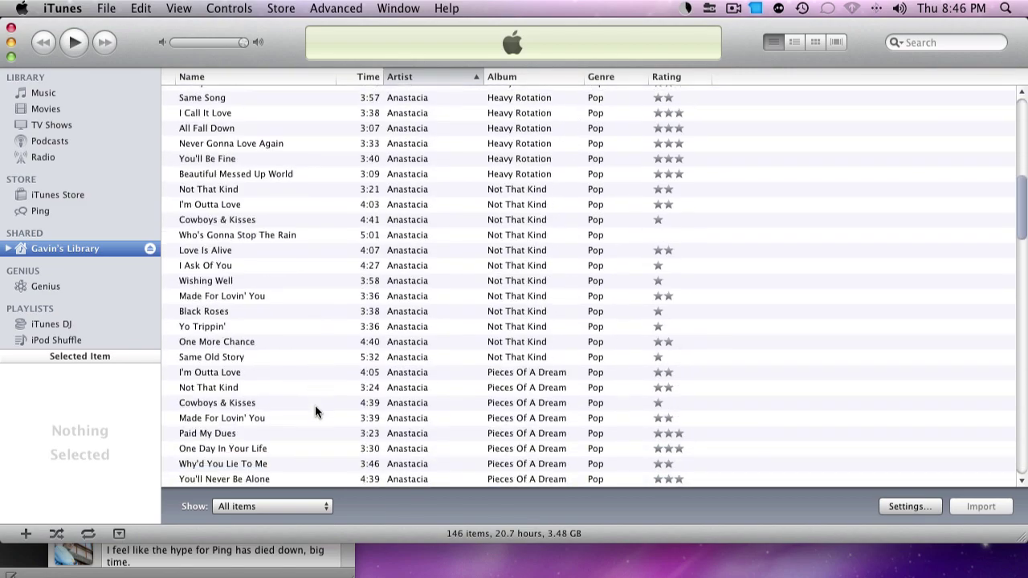
scroll(316, 407, "down", 20)
scroll(315, 407, "up", 20)
scroll(315, 407, "down", 15)
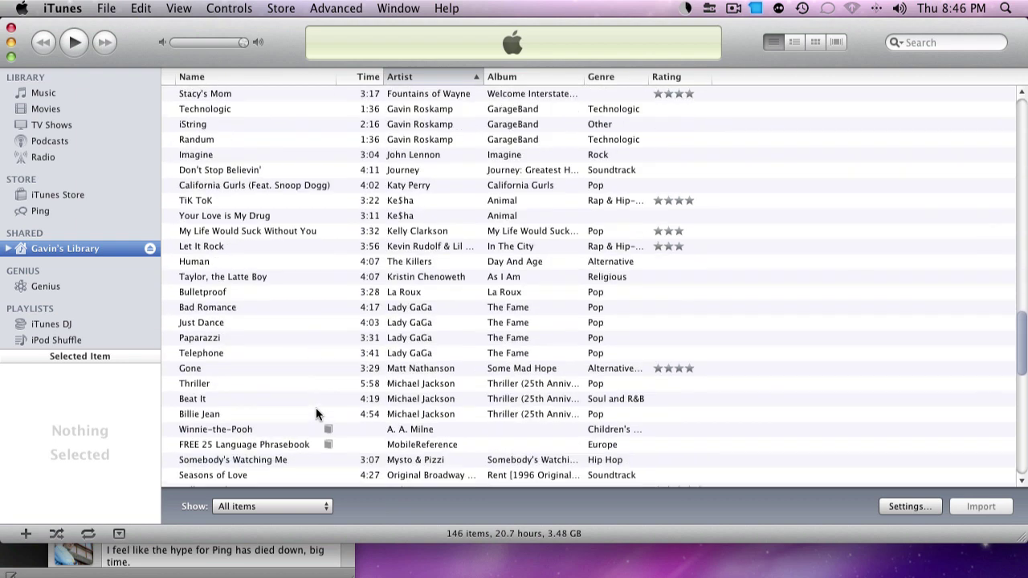
scroll(315, 407, "up", 15)
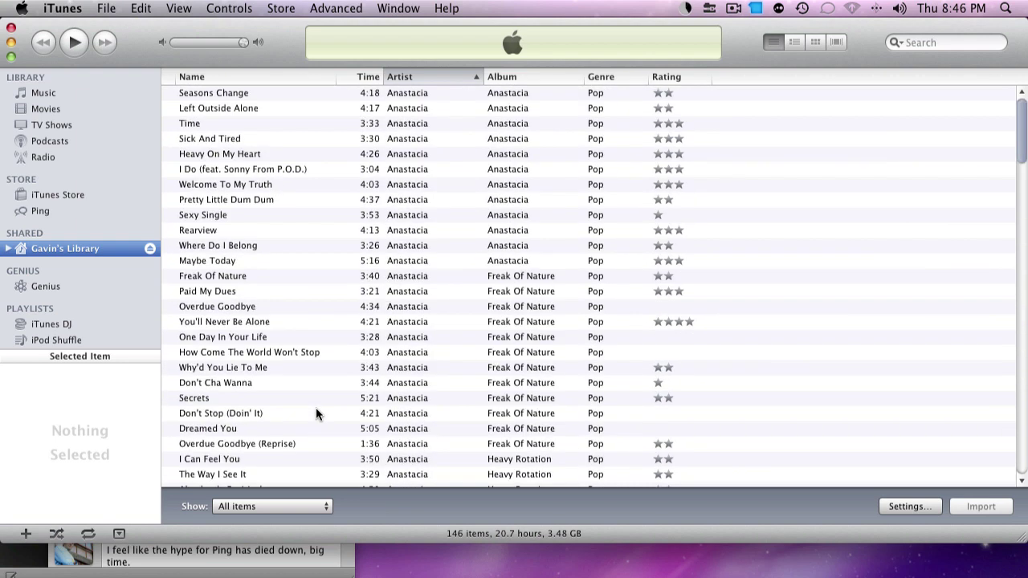
Limit the shared library's list to items not in my library and look over the entries
left_click(287, 511)
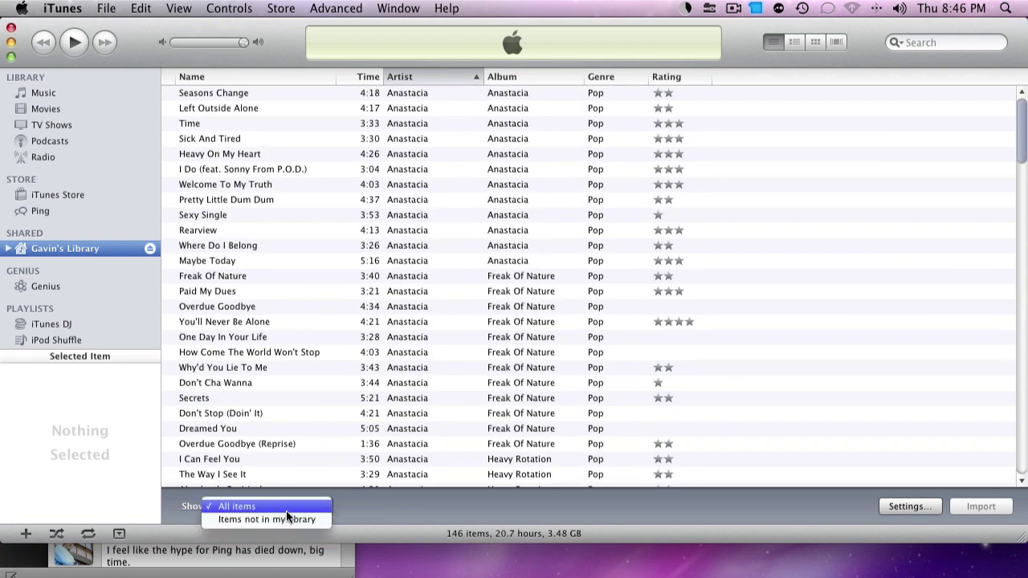
left_click(285, 518)
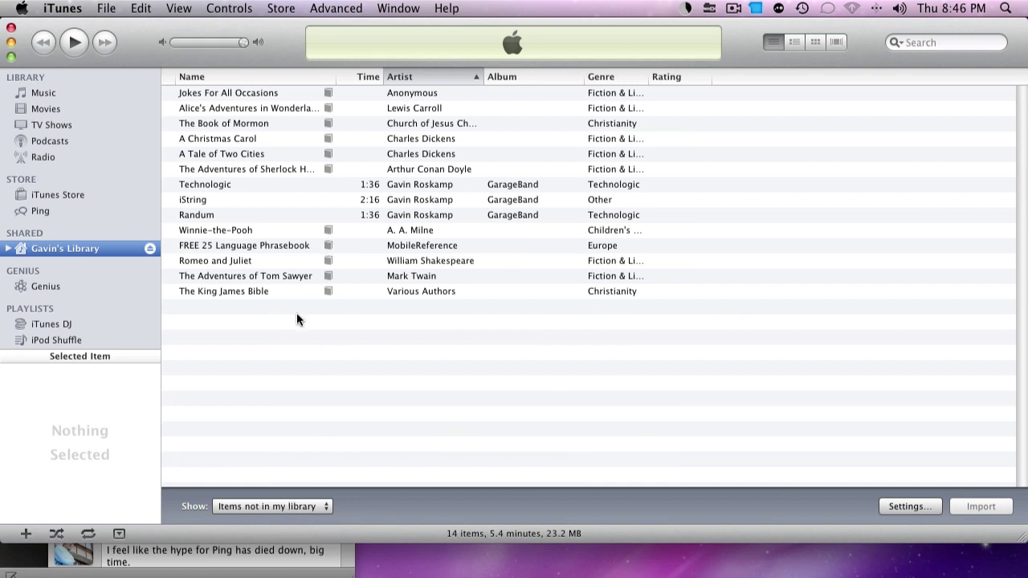
left_click_drag(274, 206, 285, 222)
left_click(363, 434)
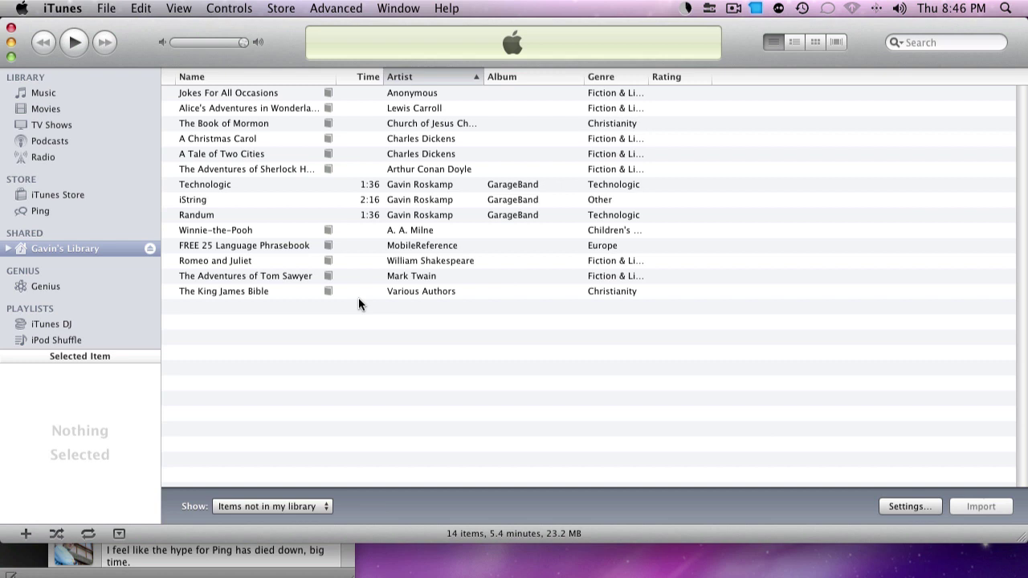
Show all items of the shared library again and review its automatic transfer options for new purchases
left_click(312, 506)
left_click(314, 492)
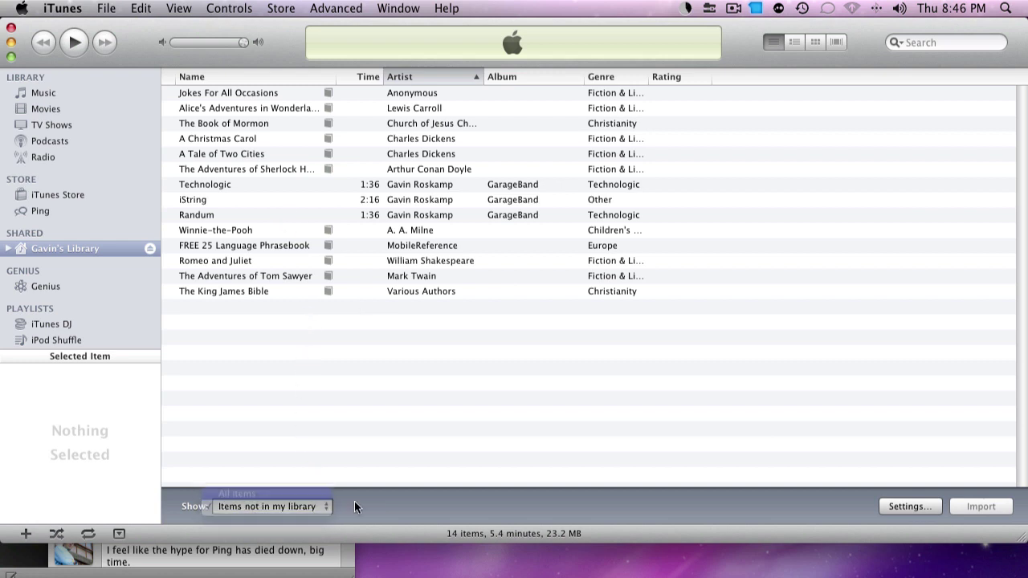
left_click(907, 506)
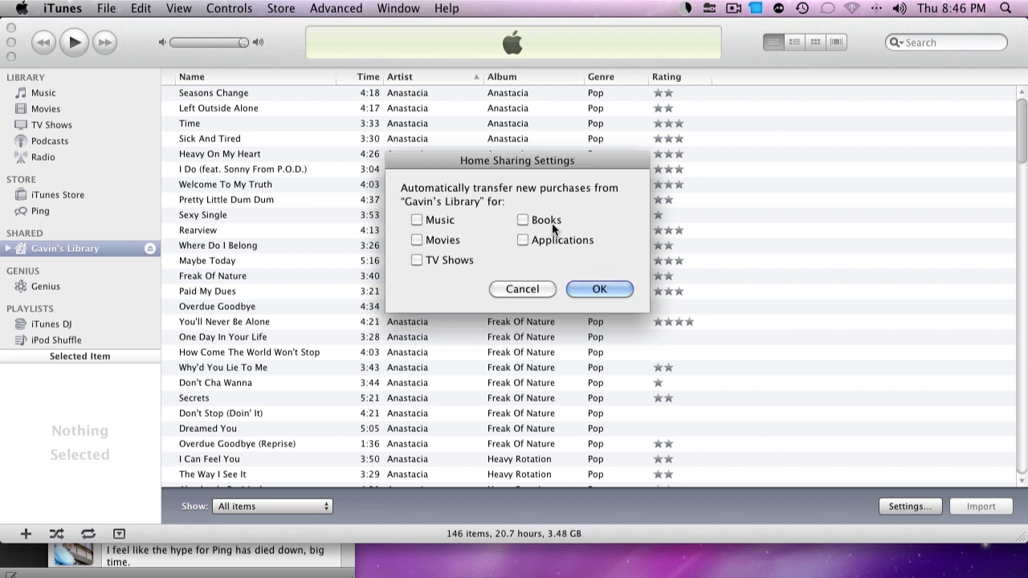
left_click(614, 289)
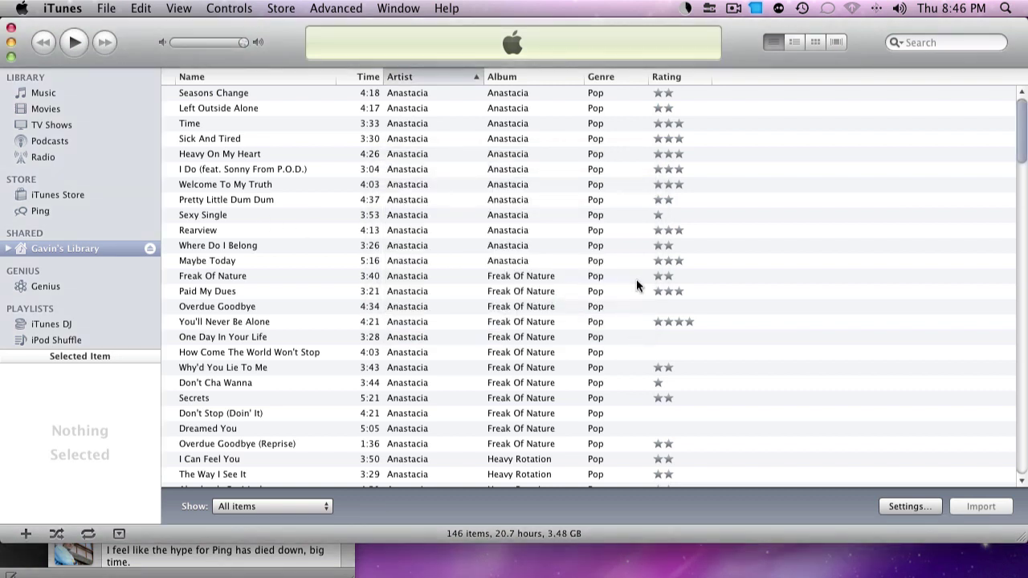
Limit the shared library's list to items not in my library and import the songs Technologic, iString and Randum
left_click(249, 509)
left_click(253, 521)
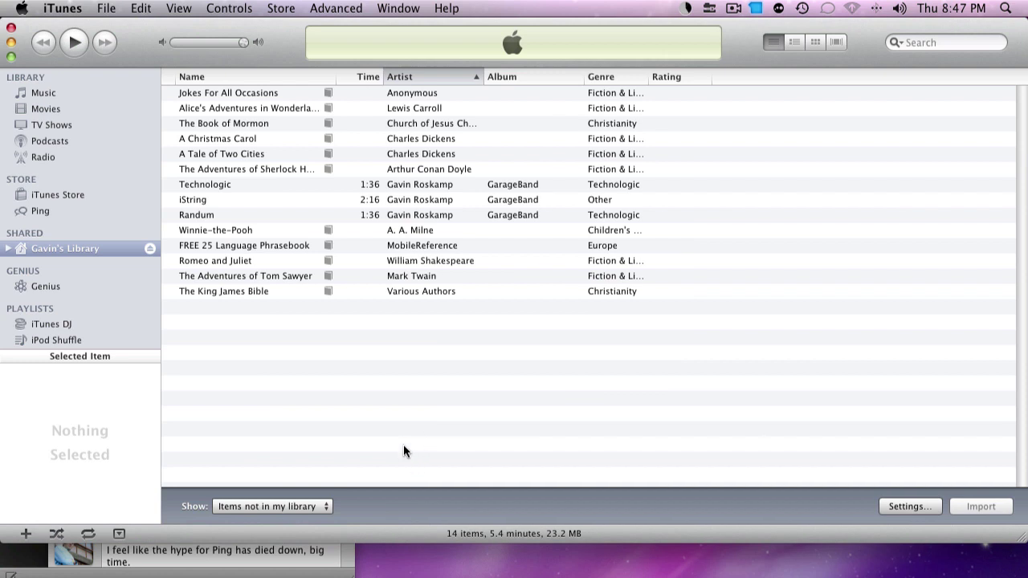
left_click(313, 191)
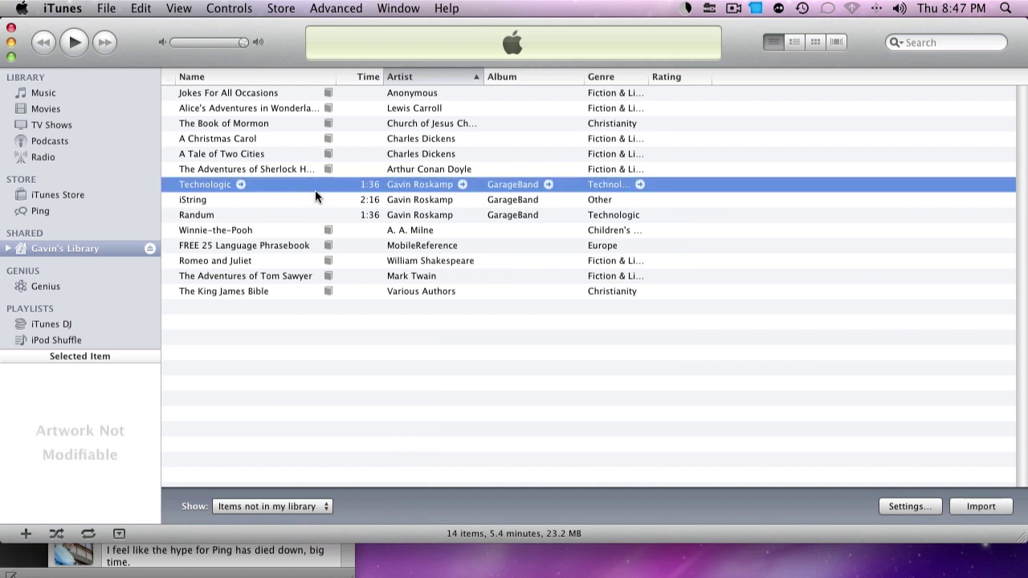
left_click(322, 229, "shift")
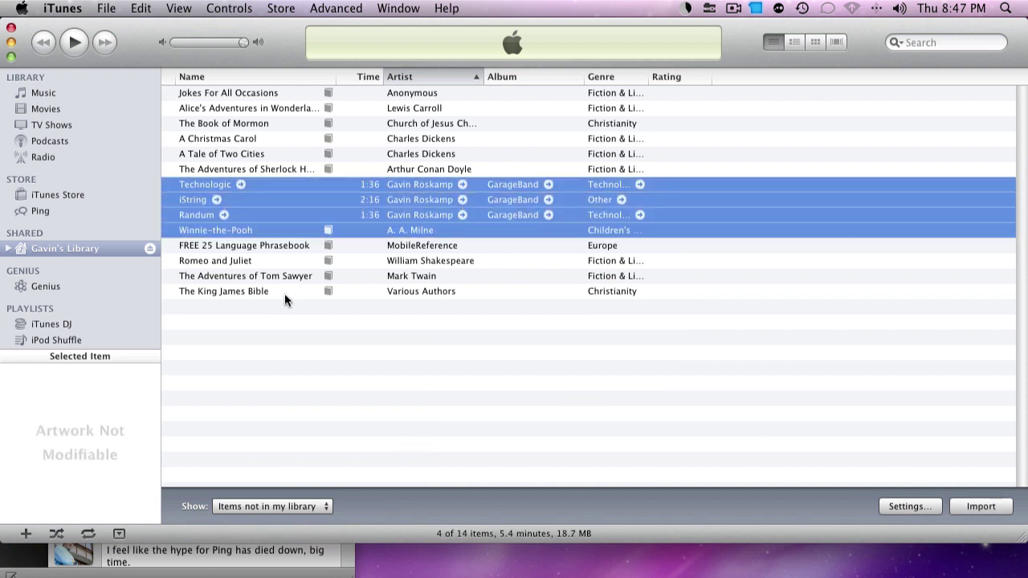
left_click(285, 293)
left_click(291, 184)
left_click(295, 214, "shift")
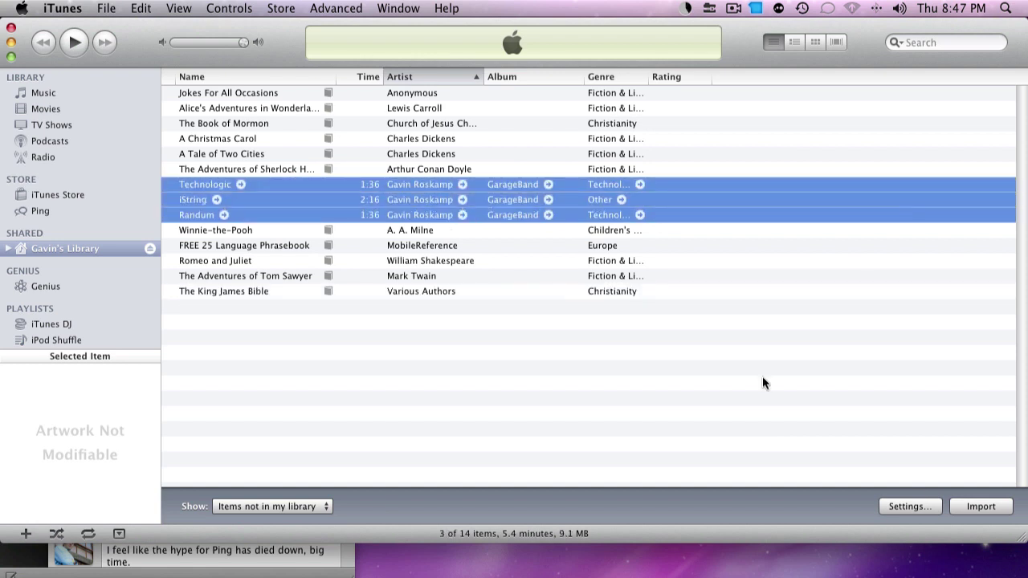
left_click(956, 505)
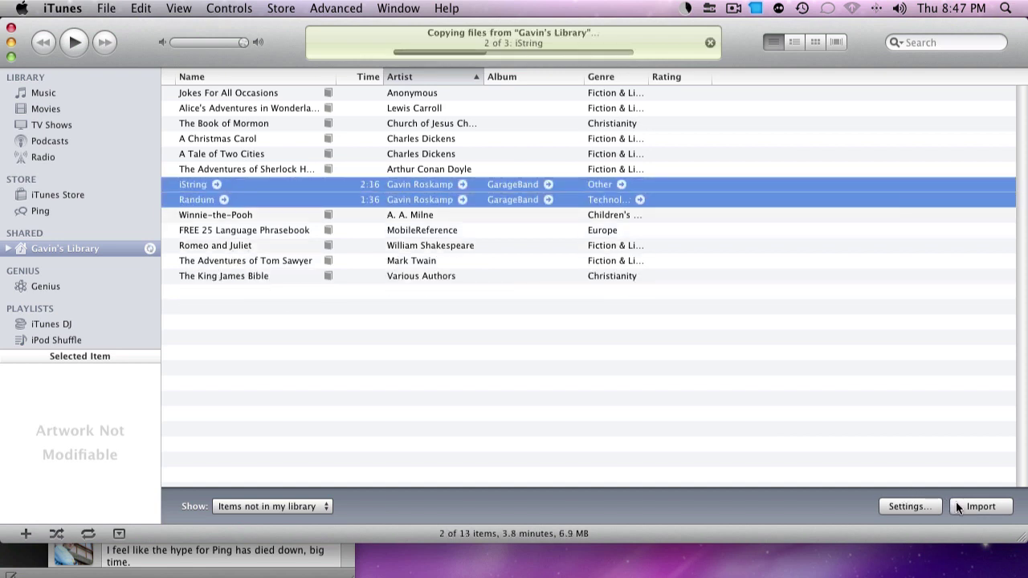
Open the local music library and check the imported GarageBand songs
left_click(108, 87)
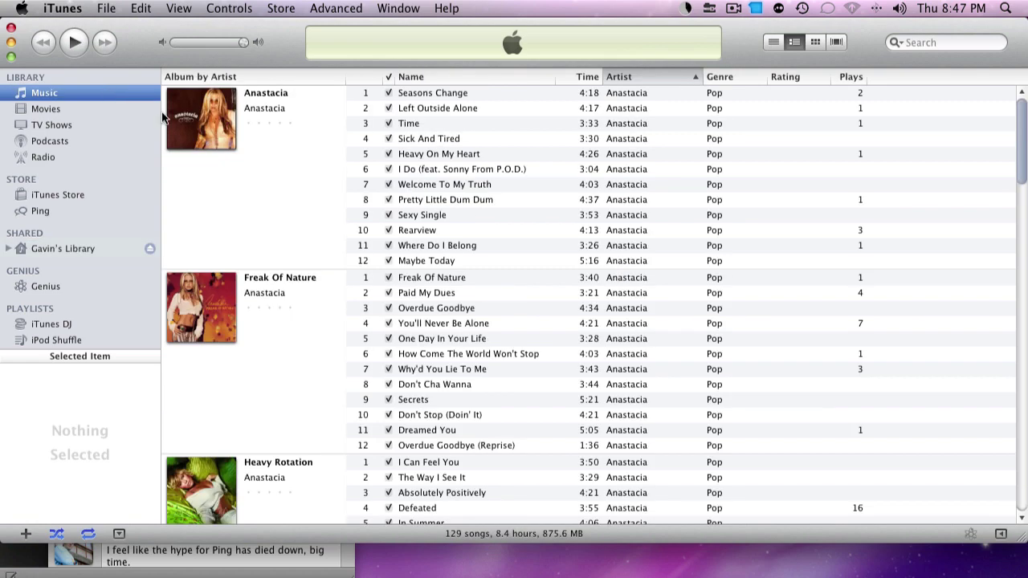
scroll(331, 307, "down", 10)
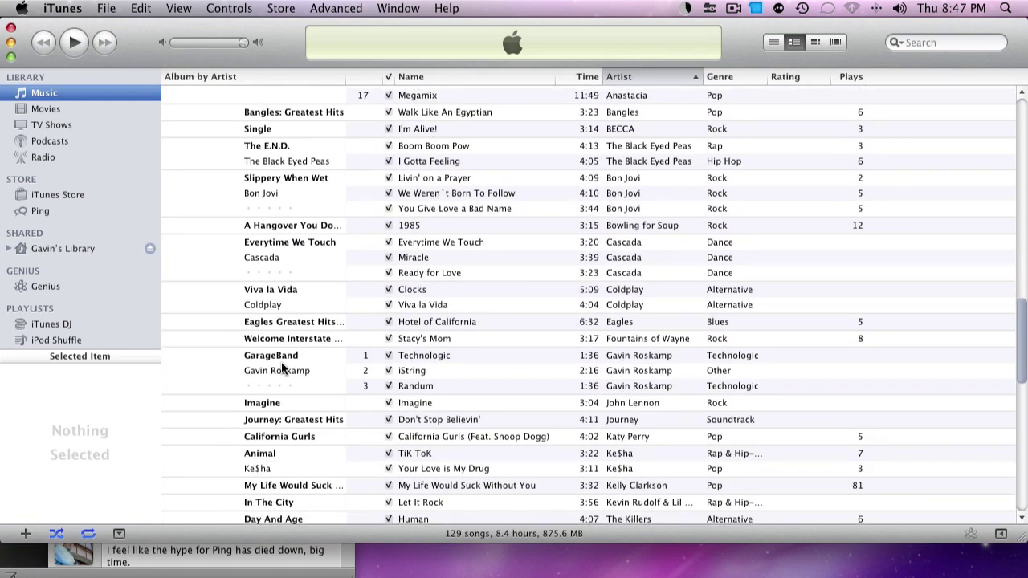
left_click(301, 386)
left_click(434, 371)
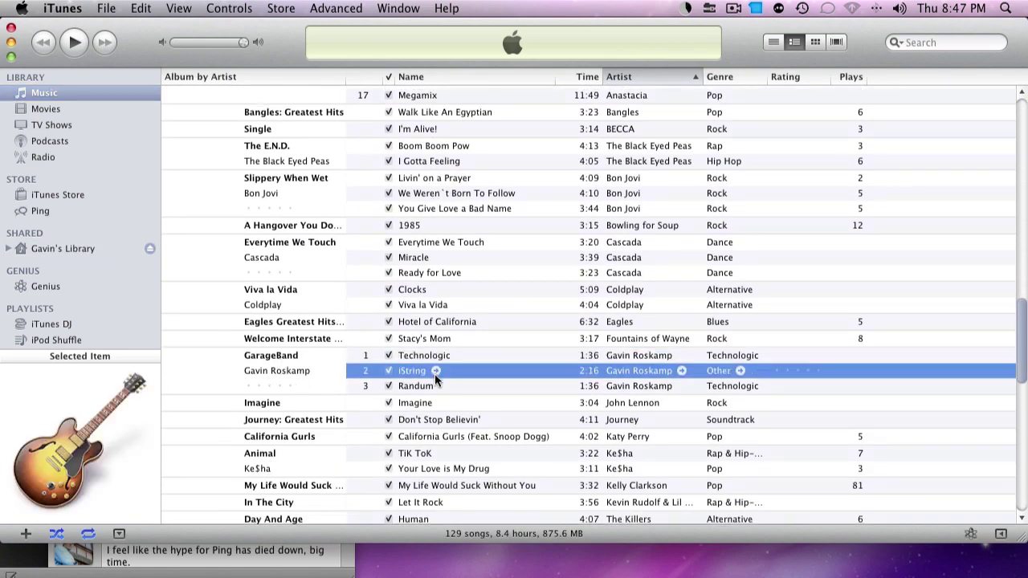
left_click(434, 386)
Delete the songs Technologic, iString and Randum from the music library, moving their files to the Trash
left_click(453, 356)
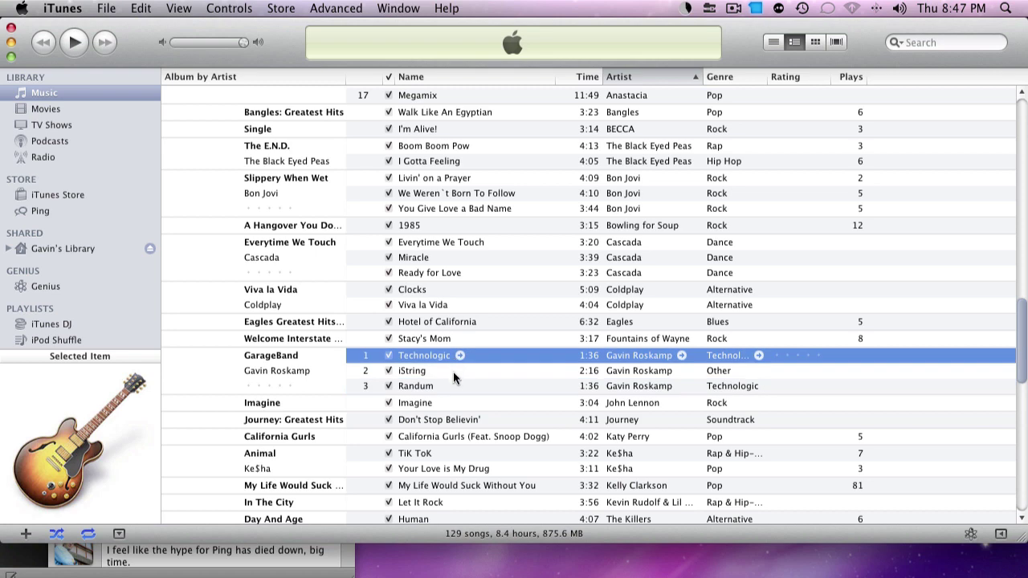
left_click(453, 372, "shift")
left_click(456, 381, "shift")
key("Delete")
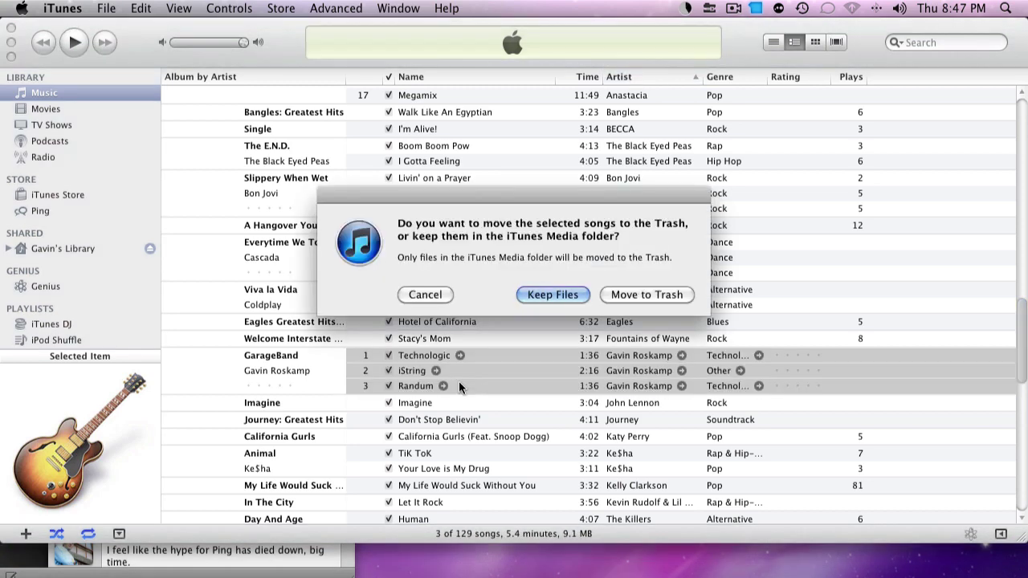
left_click(644, 295)
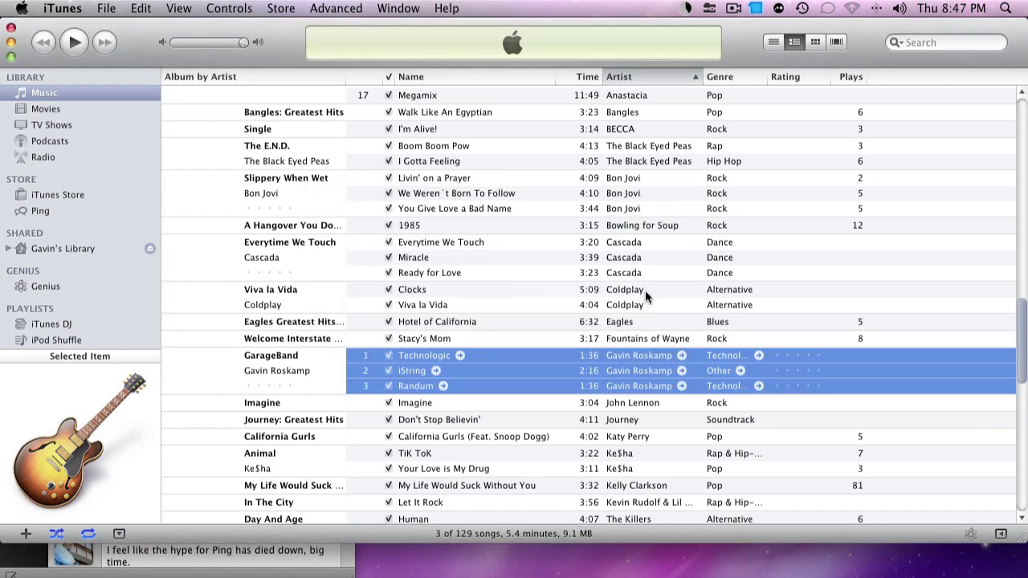
Return to the shared home library and set its list to show all items
left_click(78, 248)
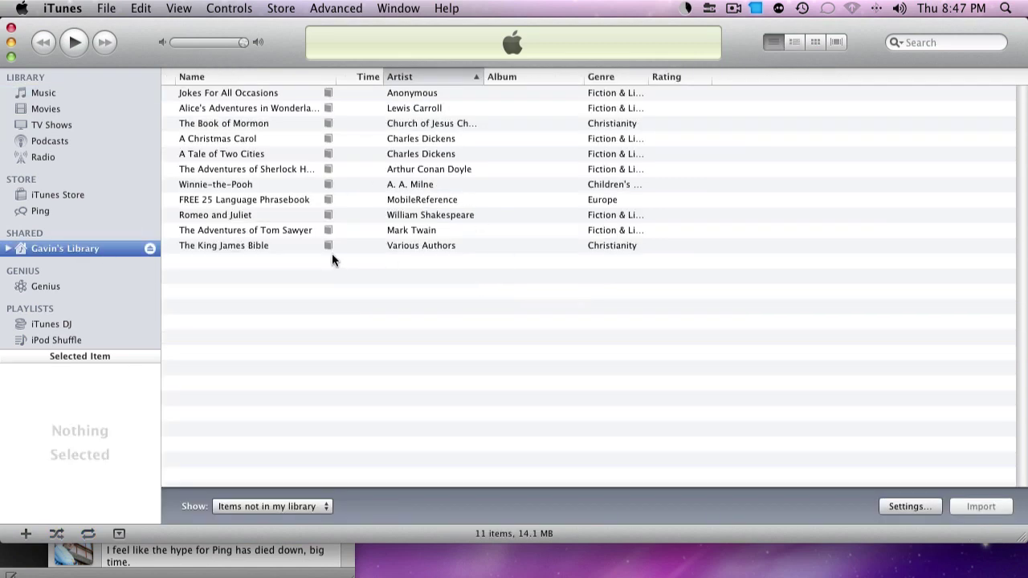
left_click(352, 323)
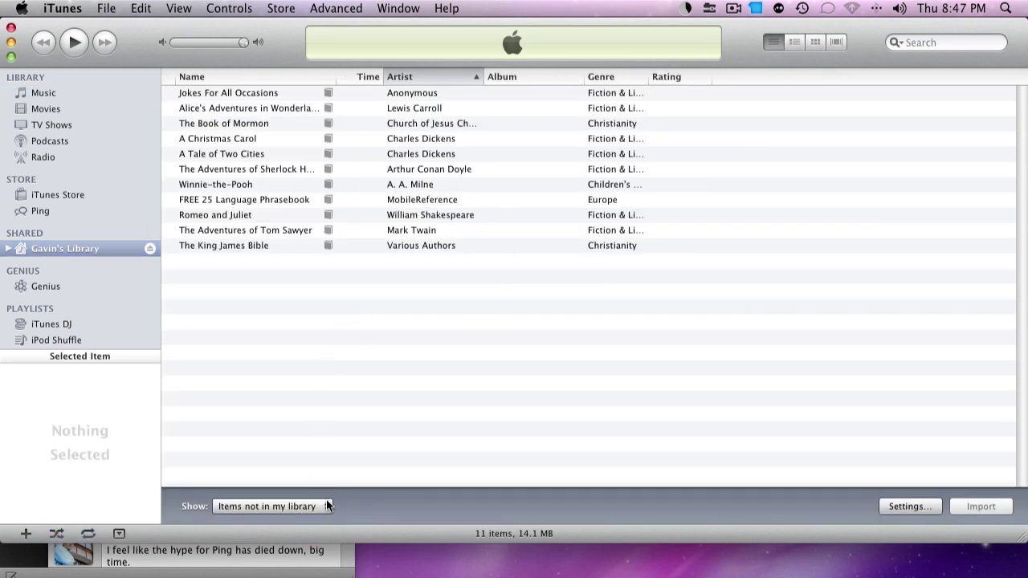
left_click(326, 506)
left_click(322, 493)
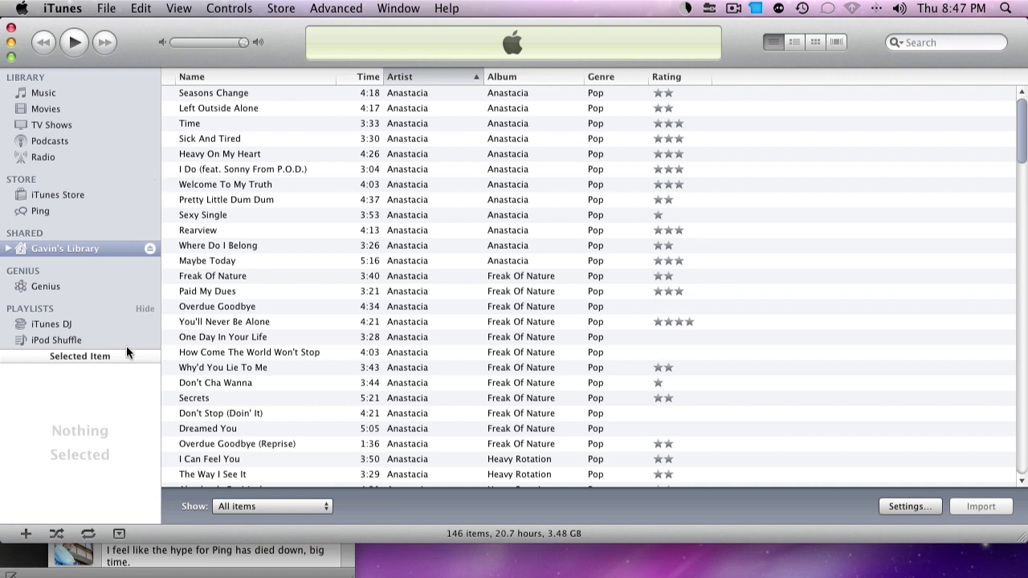
Try to add the shared song How Come The World Won't Stop to the iPod Shuffle playlist and check the playlist
left_click_drag(291, 351, 70, 342)
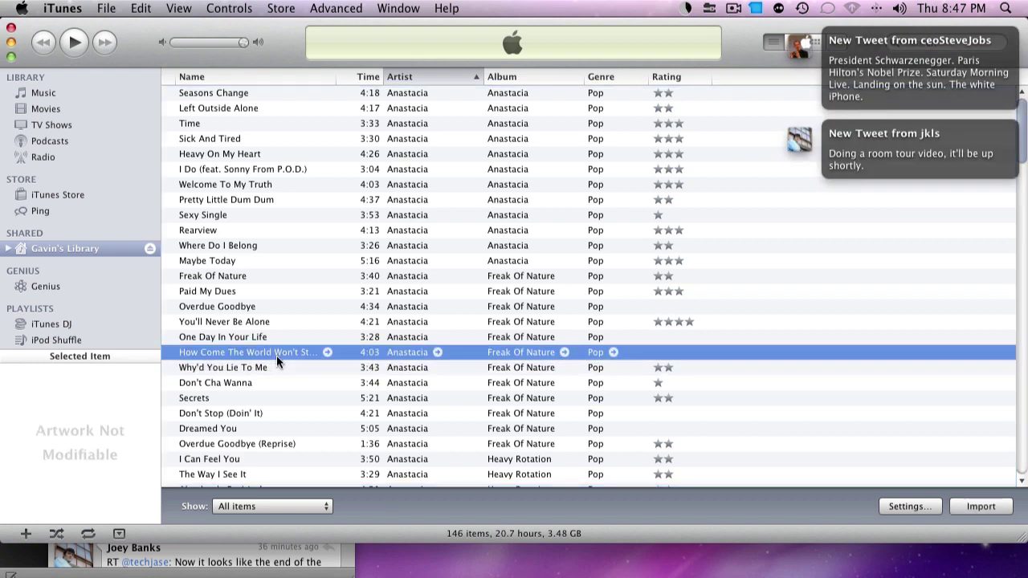
left_click(133, 339)
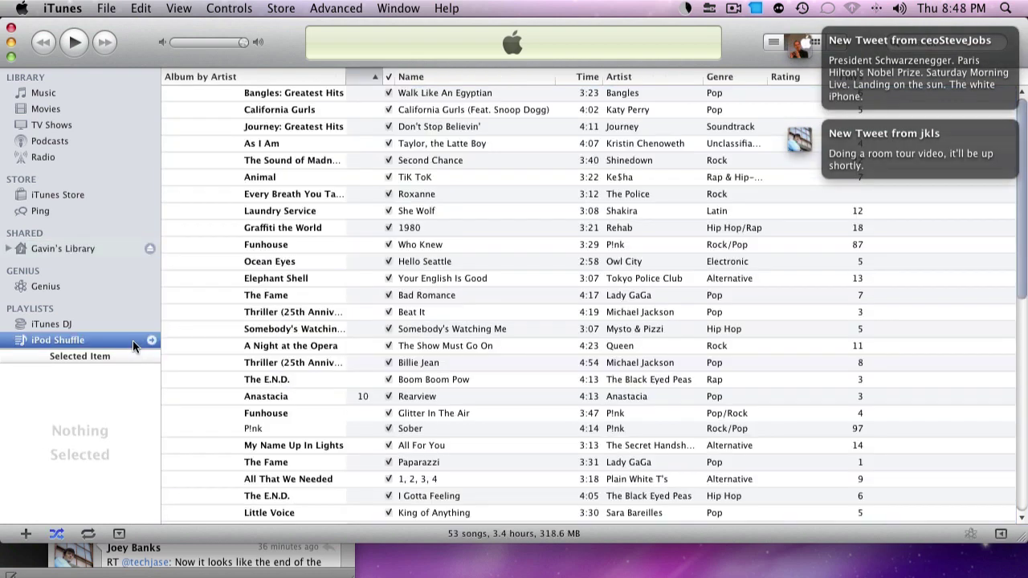
left_click(117, 249)
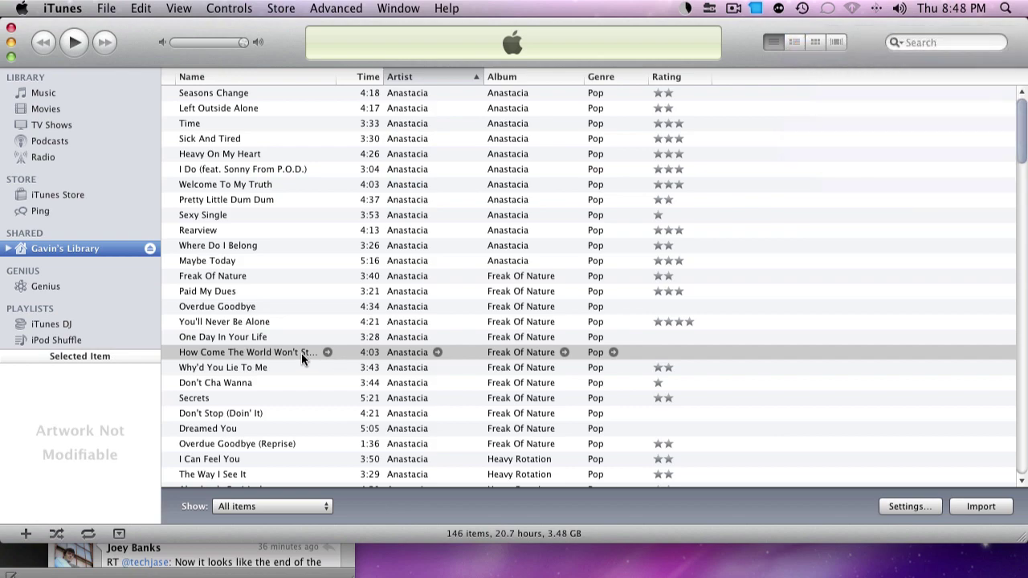
Select the shared song Freeze, look through the iPod Shuffle playlist and return to the music library
left_click(297, 444)
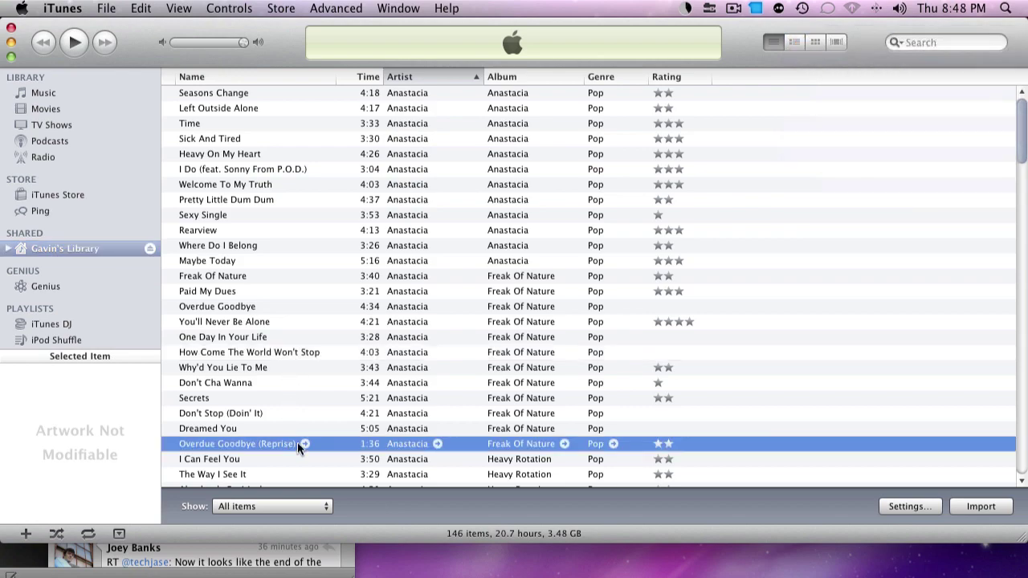
scroll(274, 273, "down", 15)
left_click(276, 266)
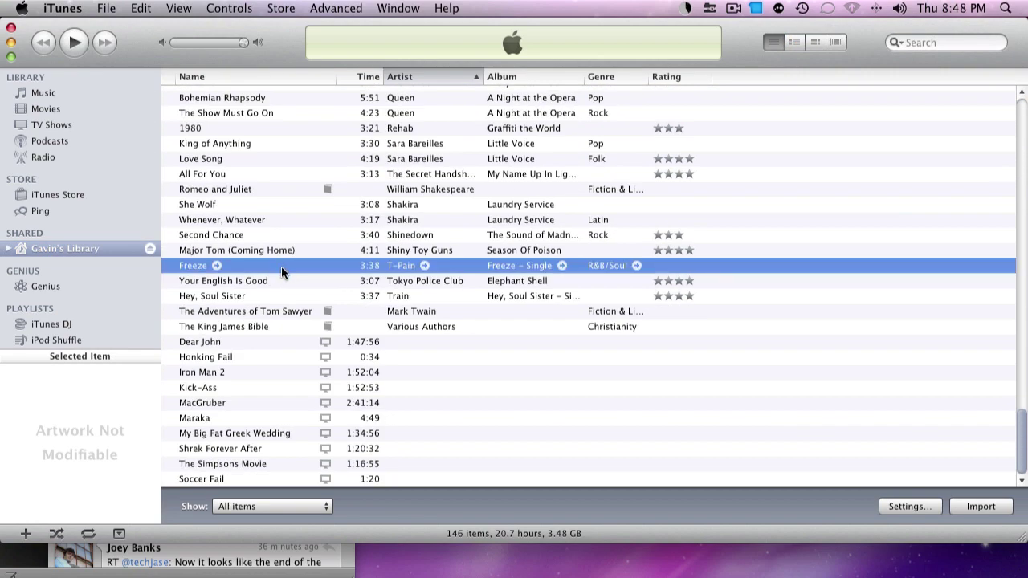
left_click_drag(281, 267, 250, 265)
left_click(99, 341)
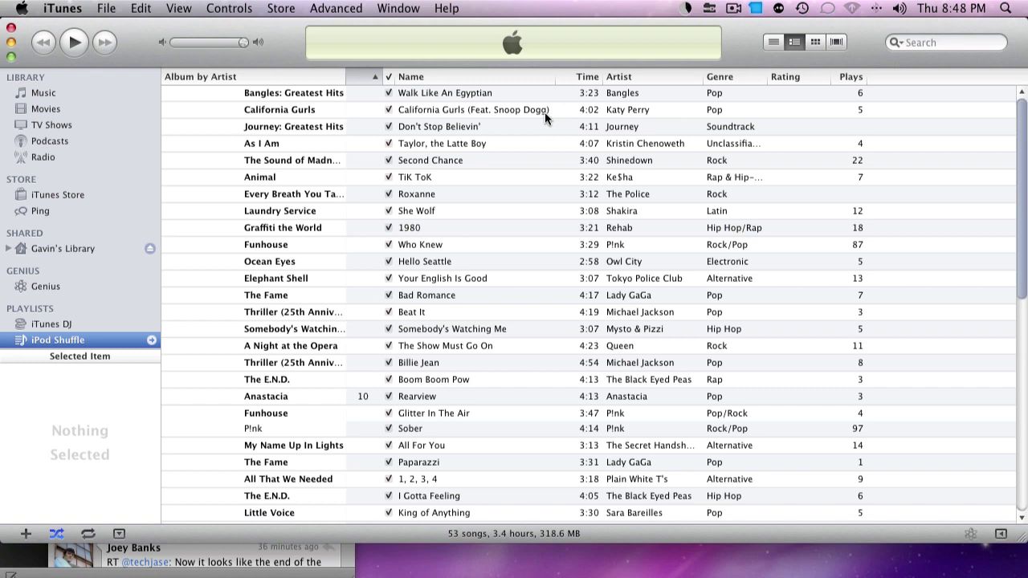
scroll(557, 116, "down", 9)
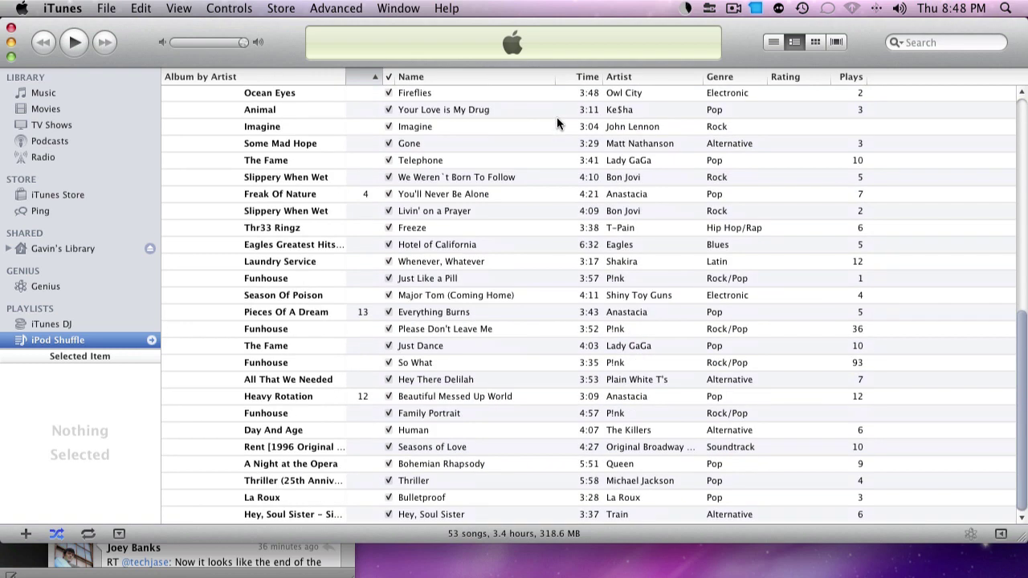
left_click(33, 95)
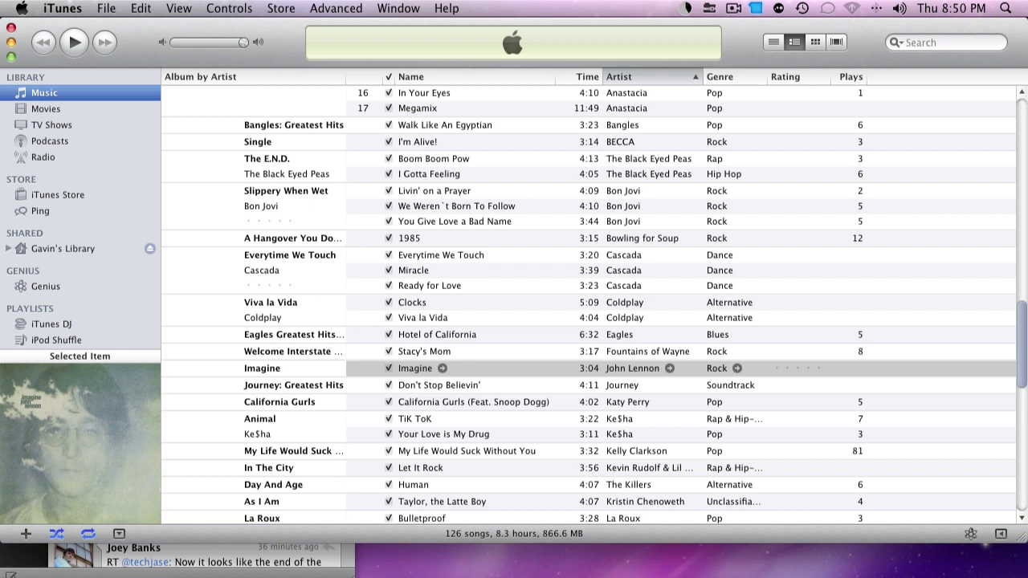
Switch to Safari, open the iTunes 10 download page and look over its download options and Macintosh hardware requirements
key("F9")
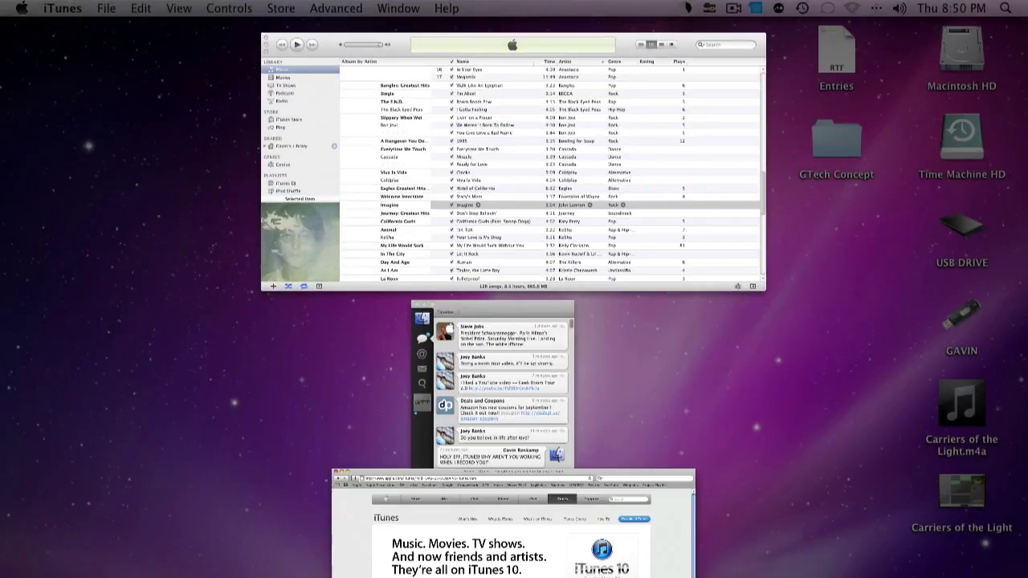
left_click(545, 302)
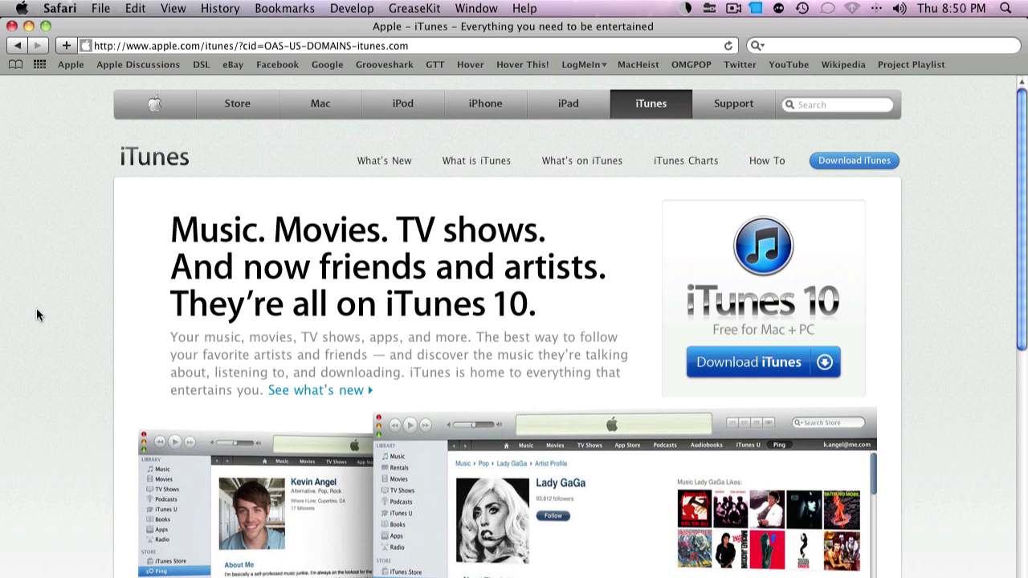
left_click(732, 373)
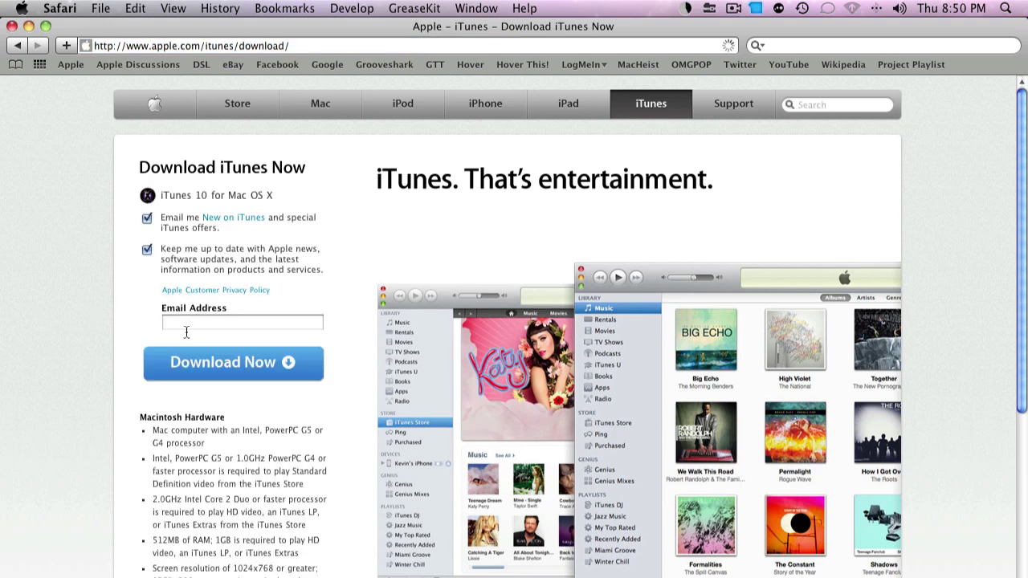
scroll(87, 365, "down", 4)
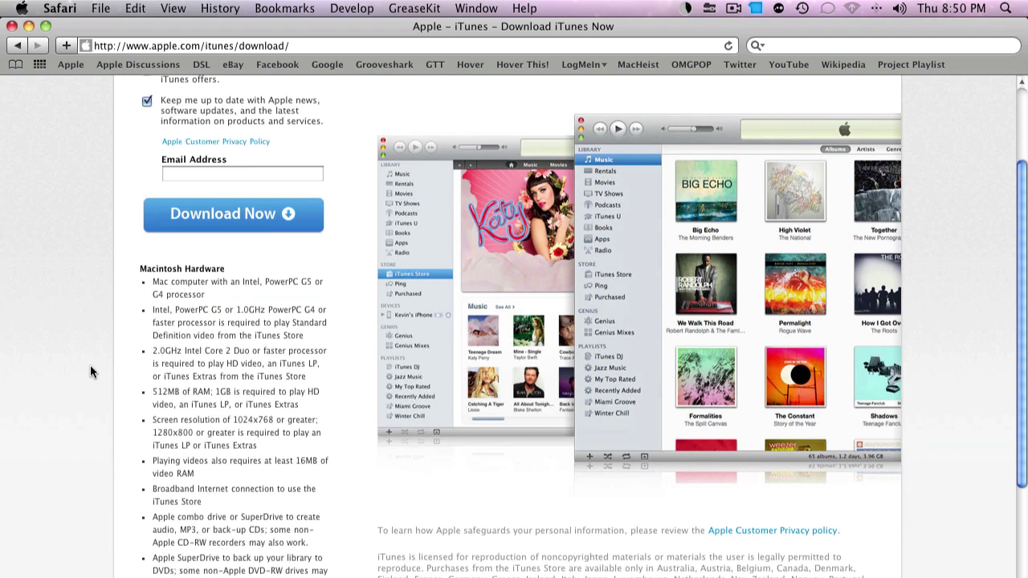
scroll(51, 380, "up", 4)
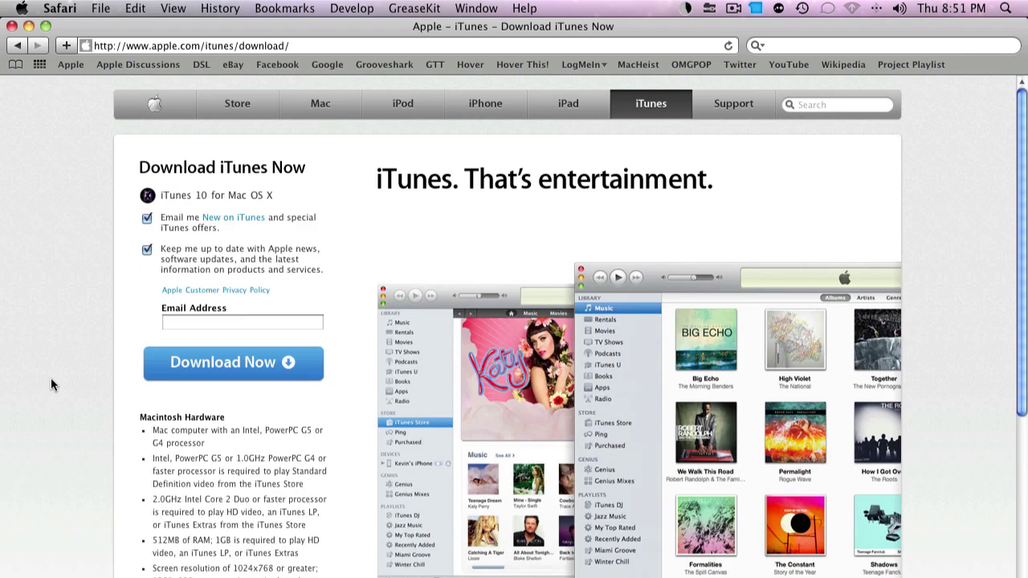